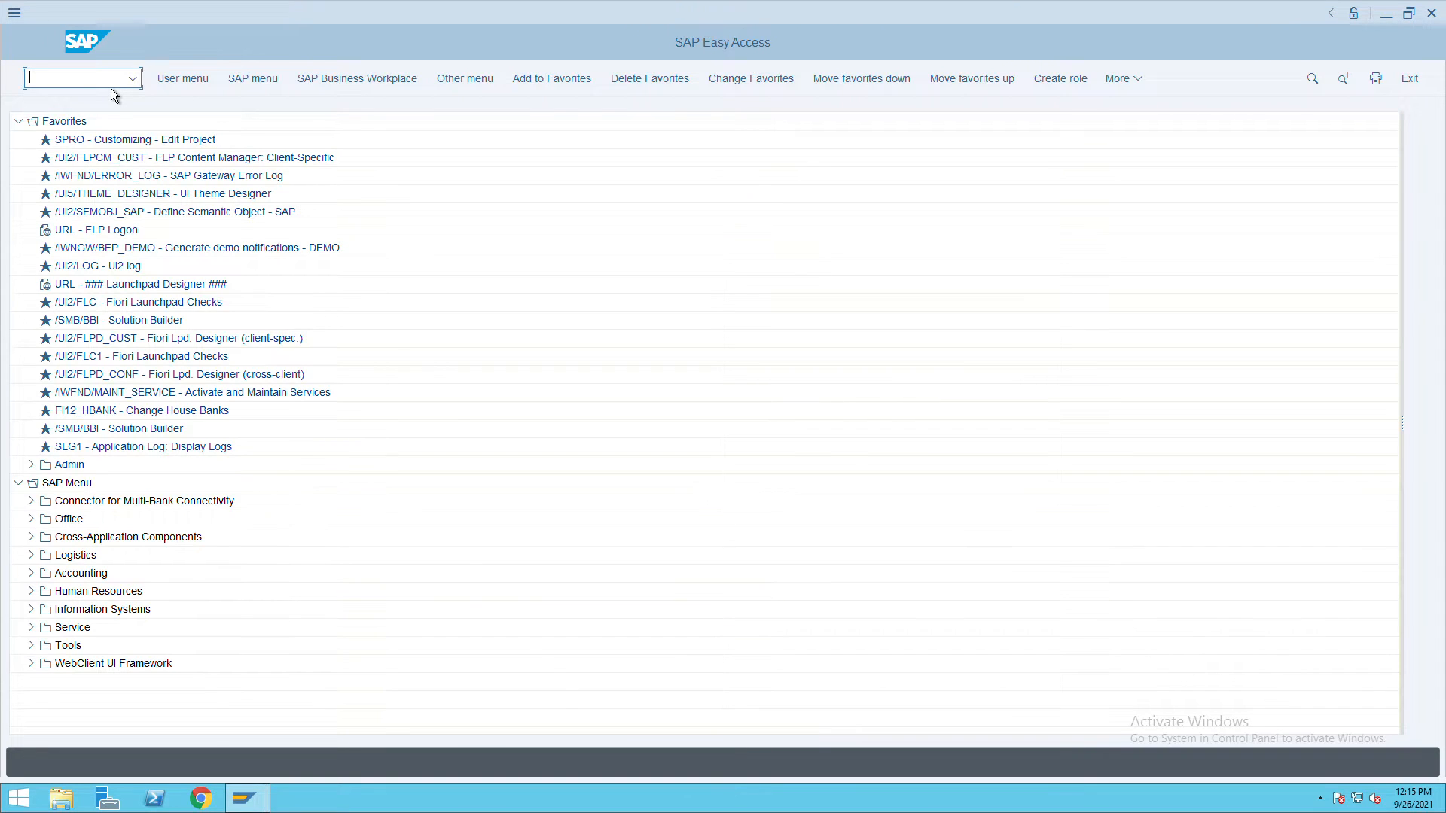
Step: Start the Dunning transaction F150 from the recent transactions list
click(149, 90)
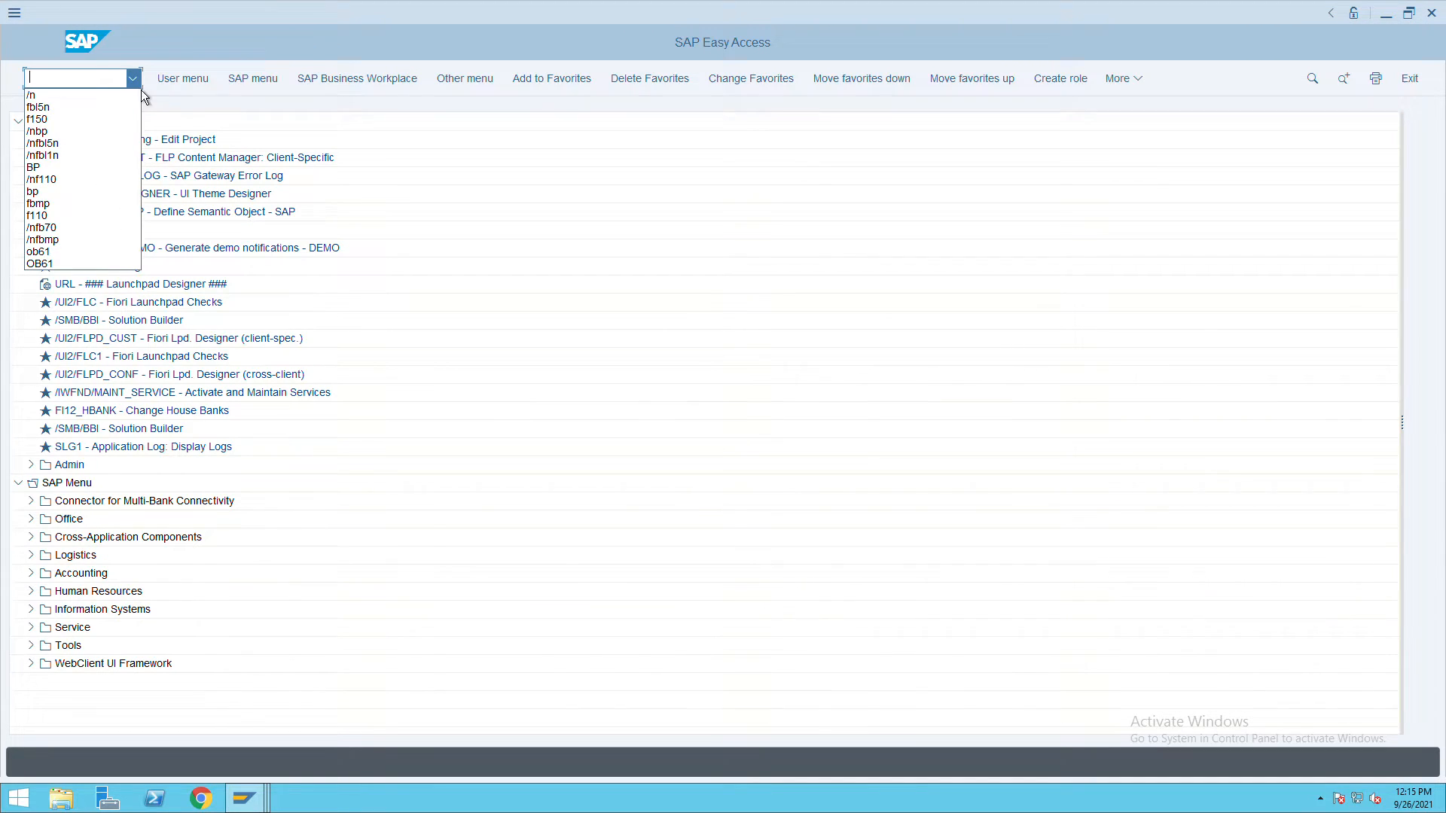
click(69, 127)
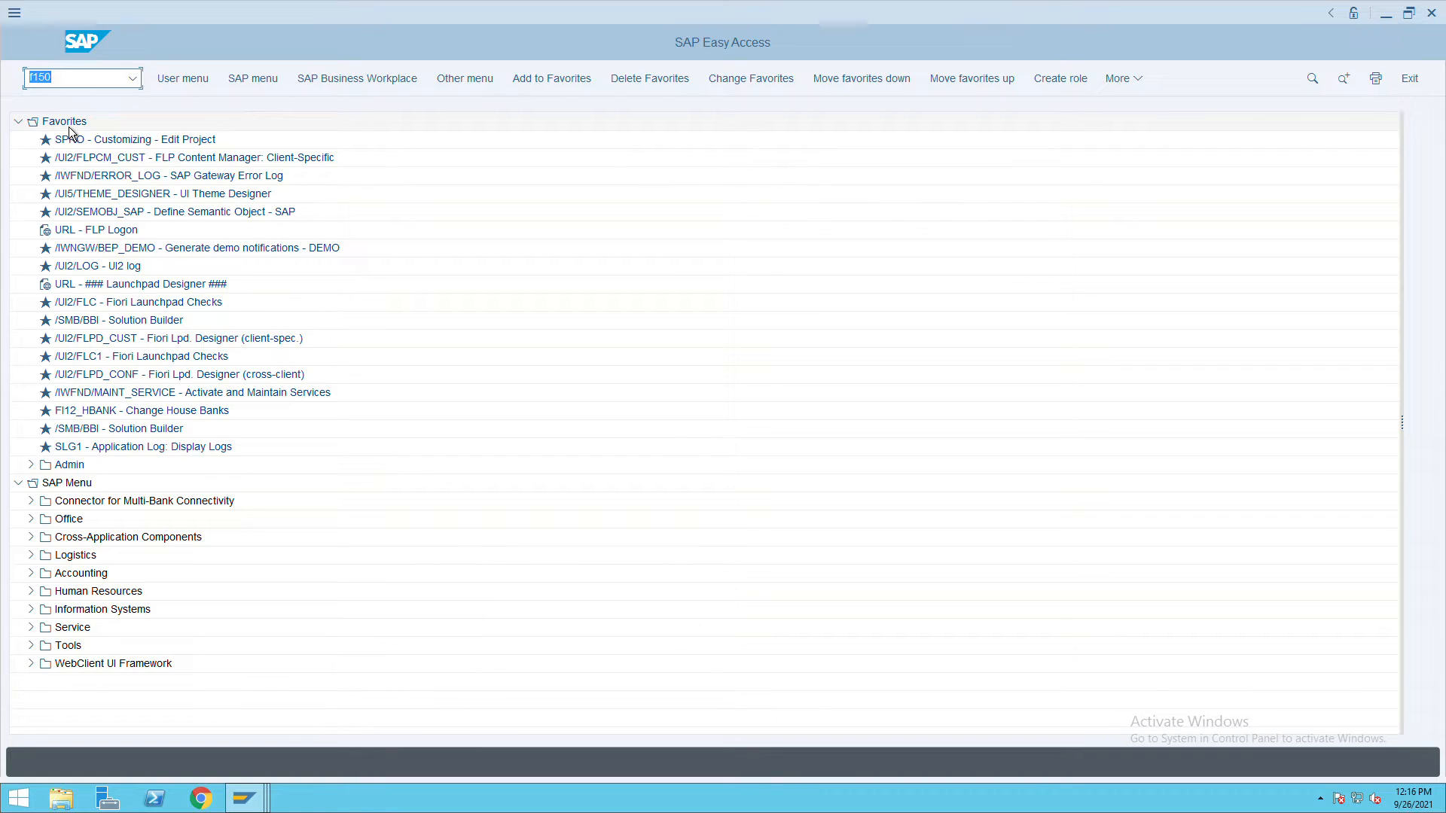
key(Return)
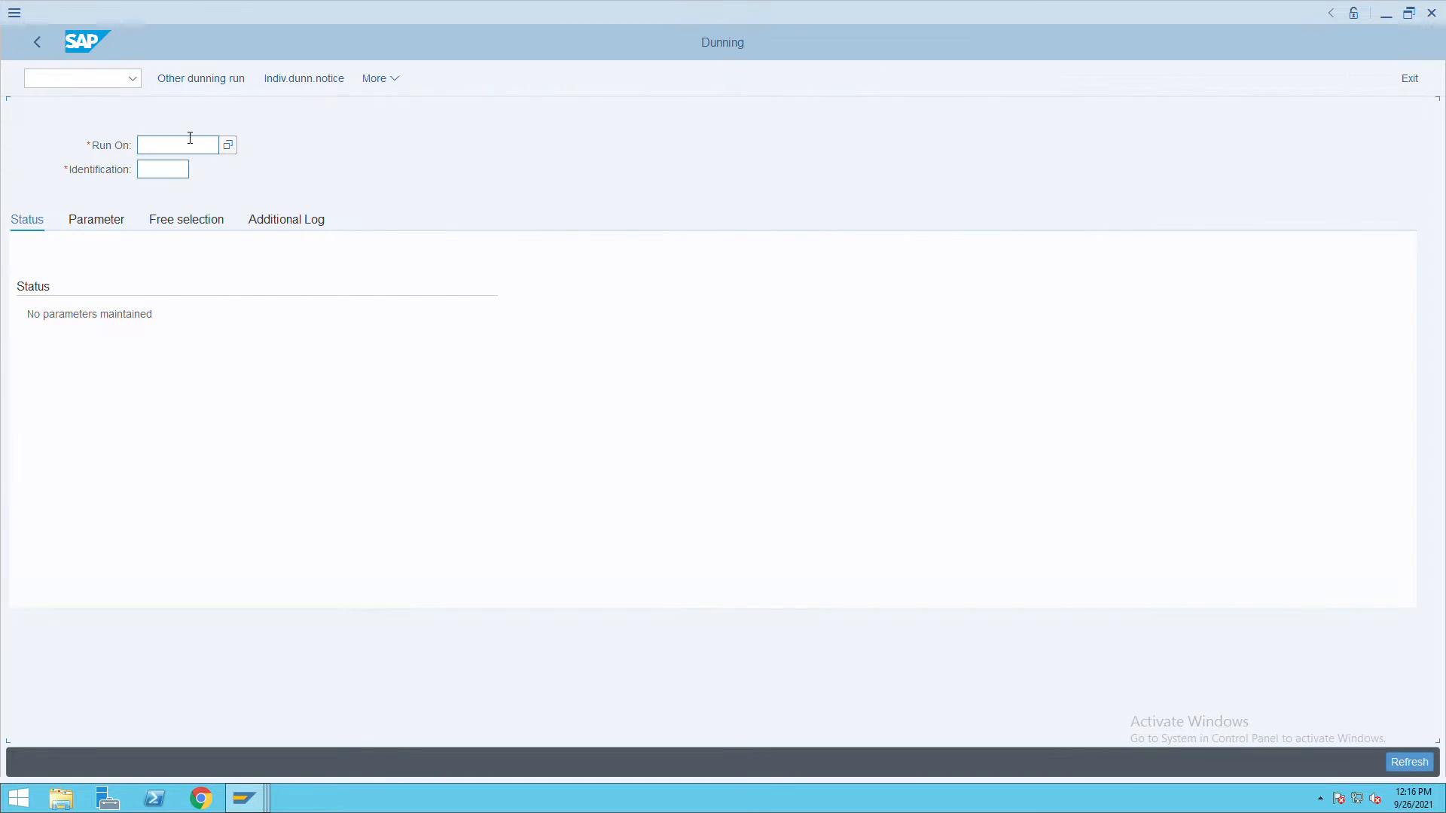
Step: Enter run date 26.09.2021 and run identification 00003 from the history suggestions
click(178, 148)
key(Down)
key(Tab)
key(Down)
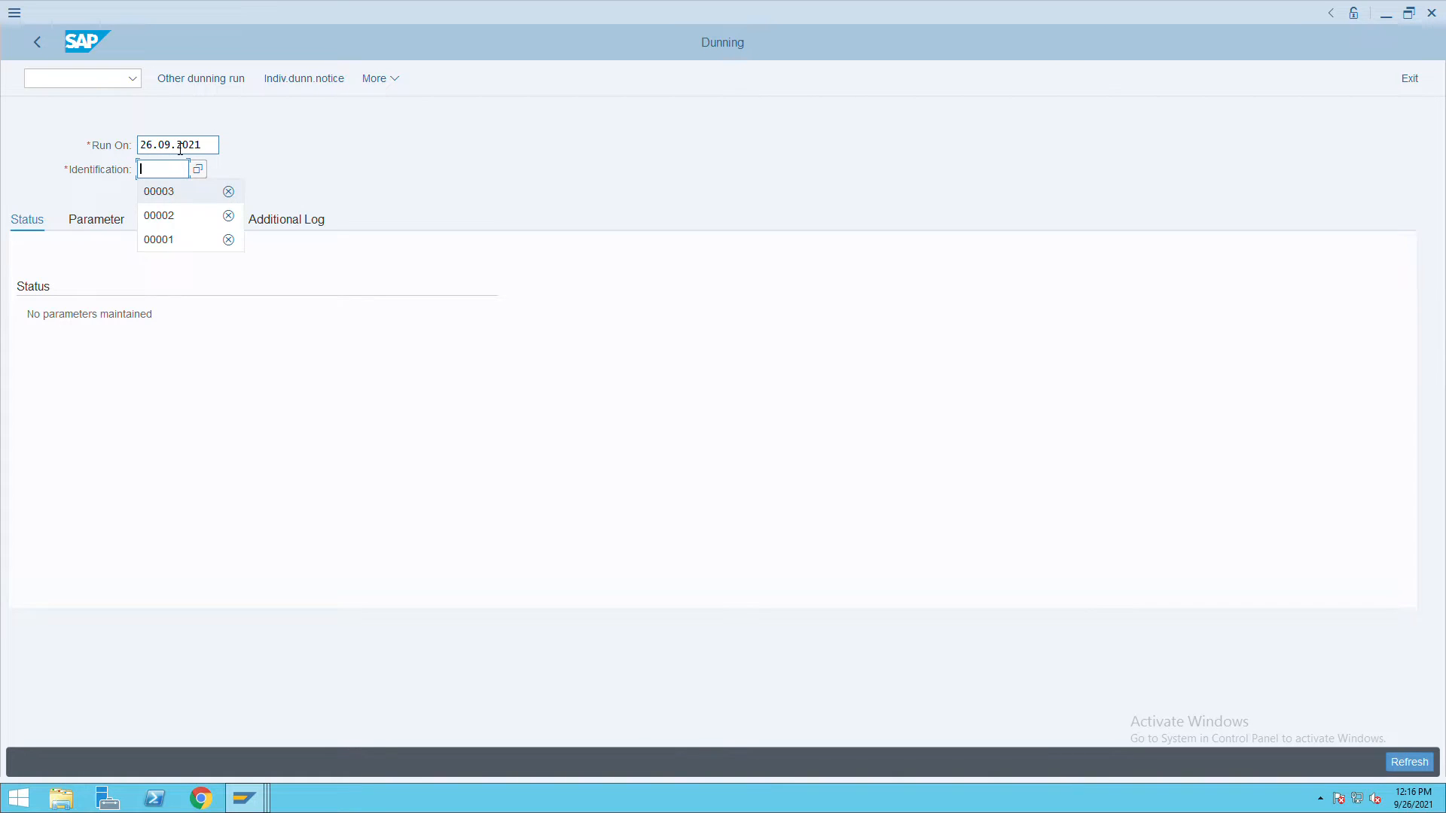
key(Tab)
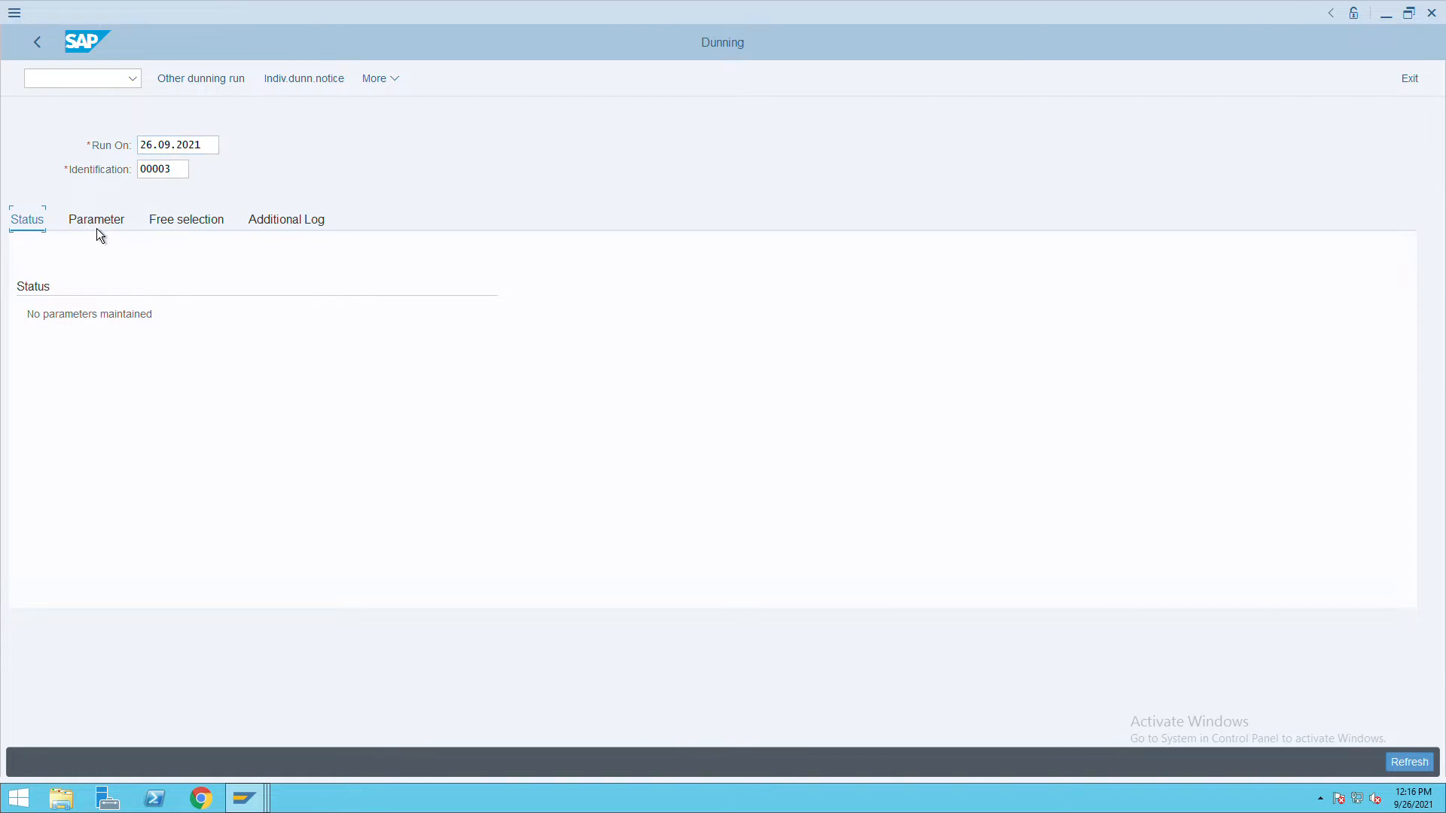
Step: Set dunning date and posting cutoff to 26.09.2021 and company code ITC in the parameters
click(108, 229)
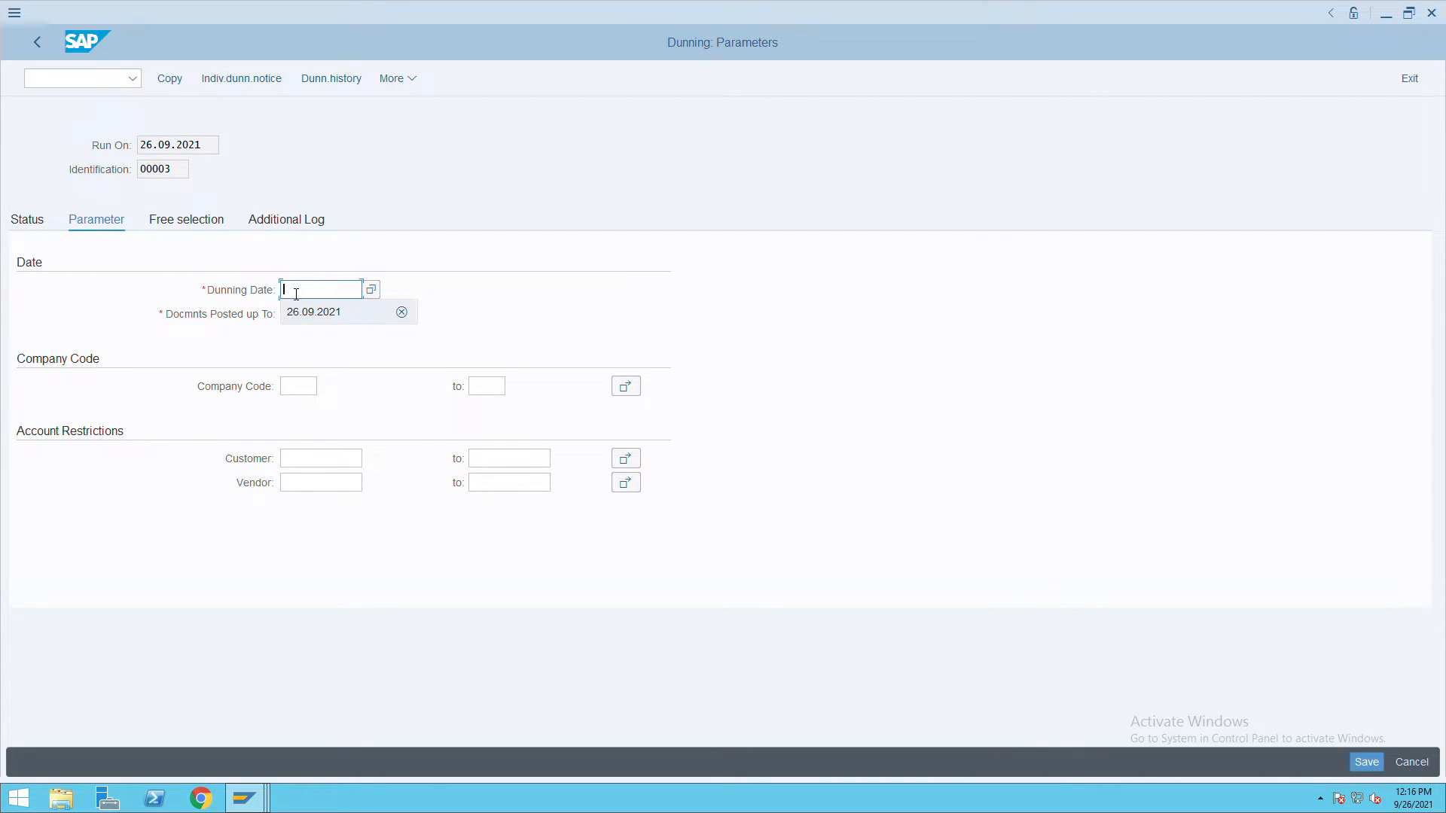
key(Down)
key(Tab)
key(Down)
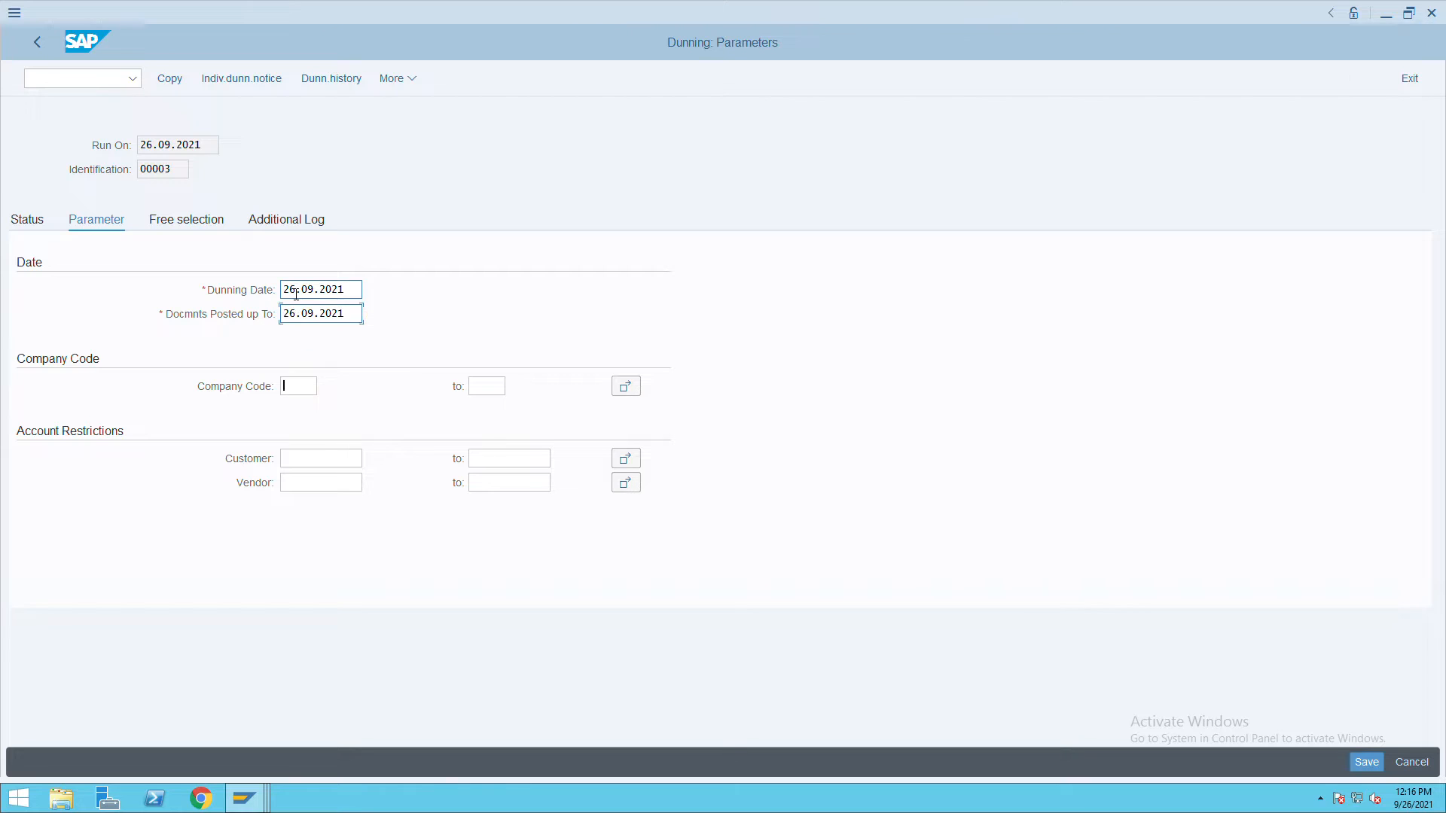
key(Tab)
key(Down)
key(Tab)
Step: Restrict the run to customer 10201 and save the dunning parameters
key(Tab)
key(Tab)
key(Tab)
key(shift+Tab)
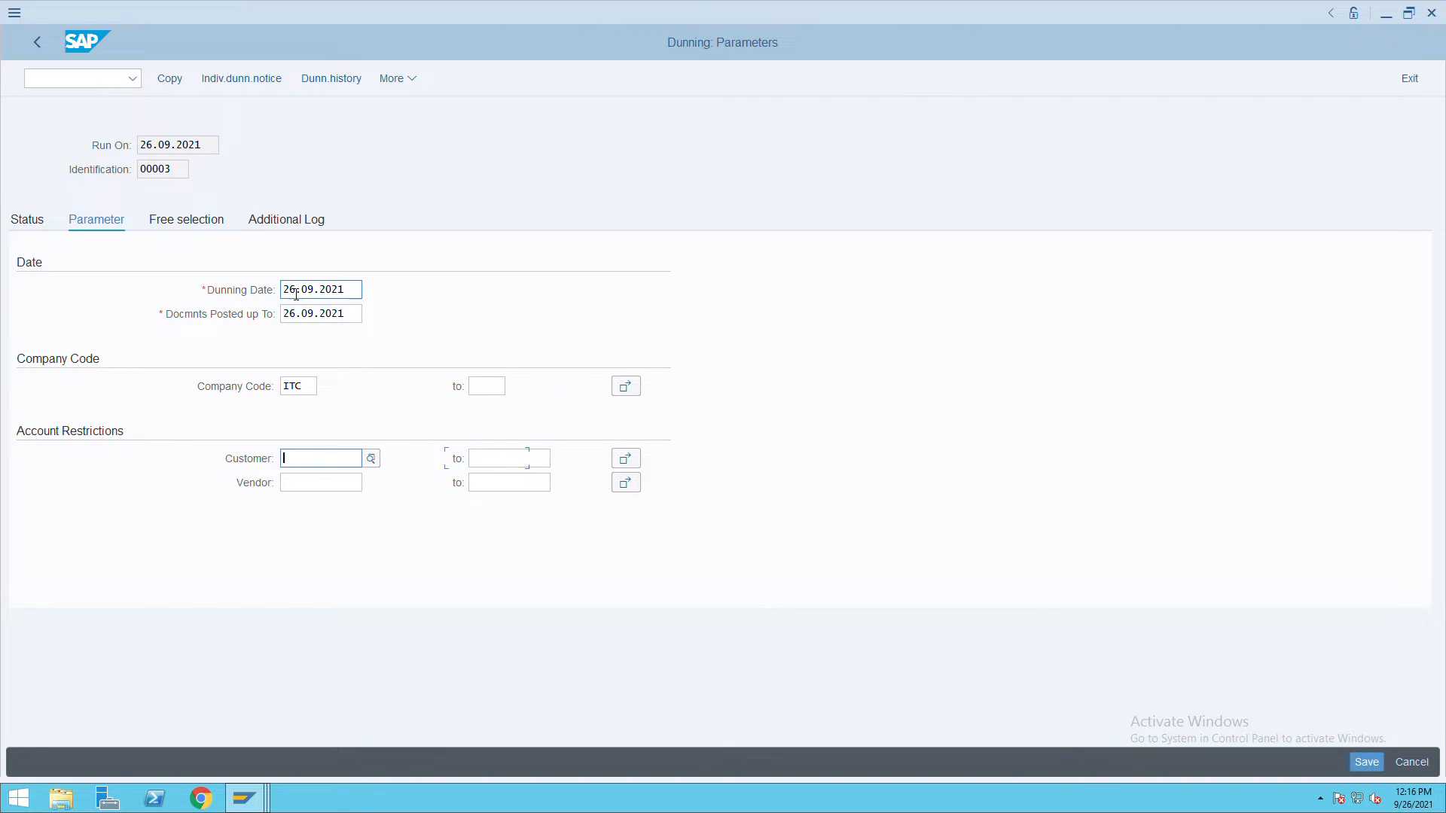
key(Down)
key(Tab)
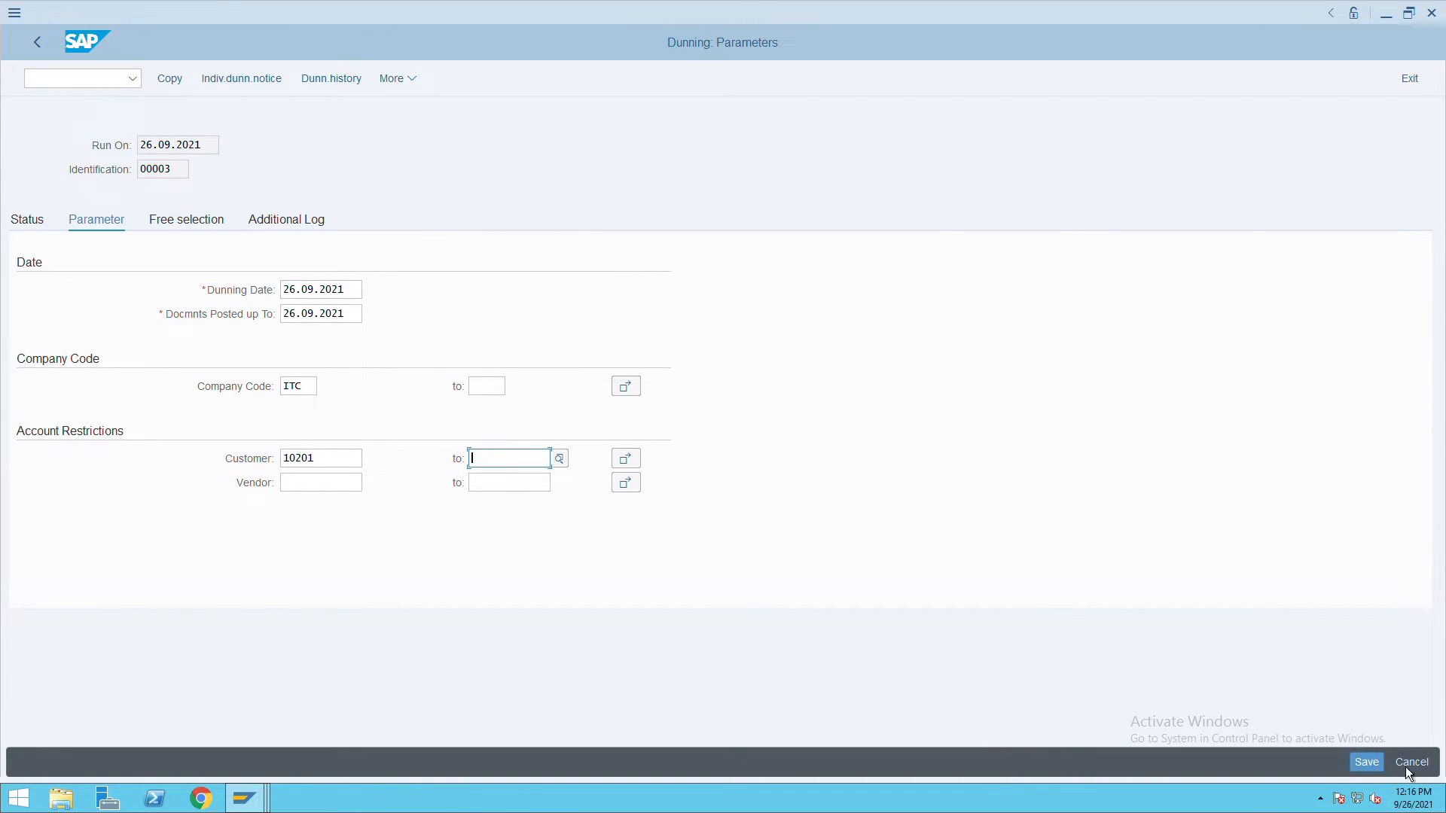
click(1367, 764)
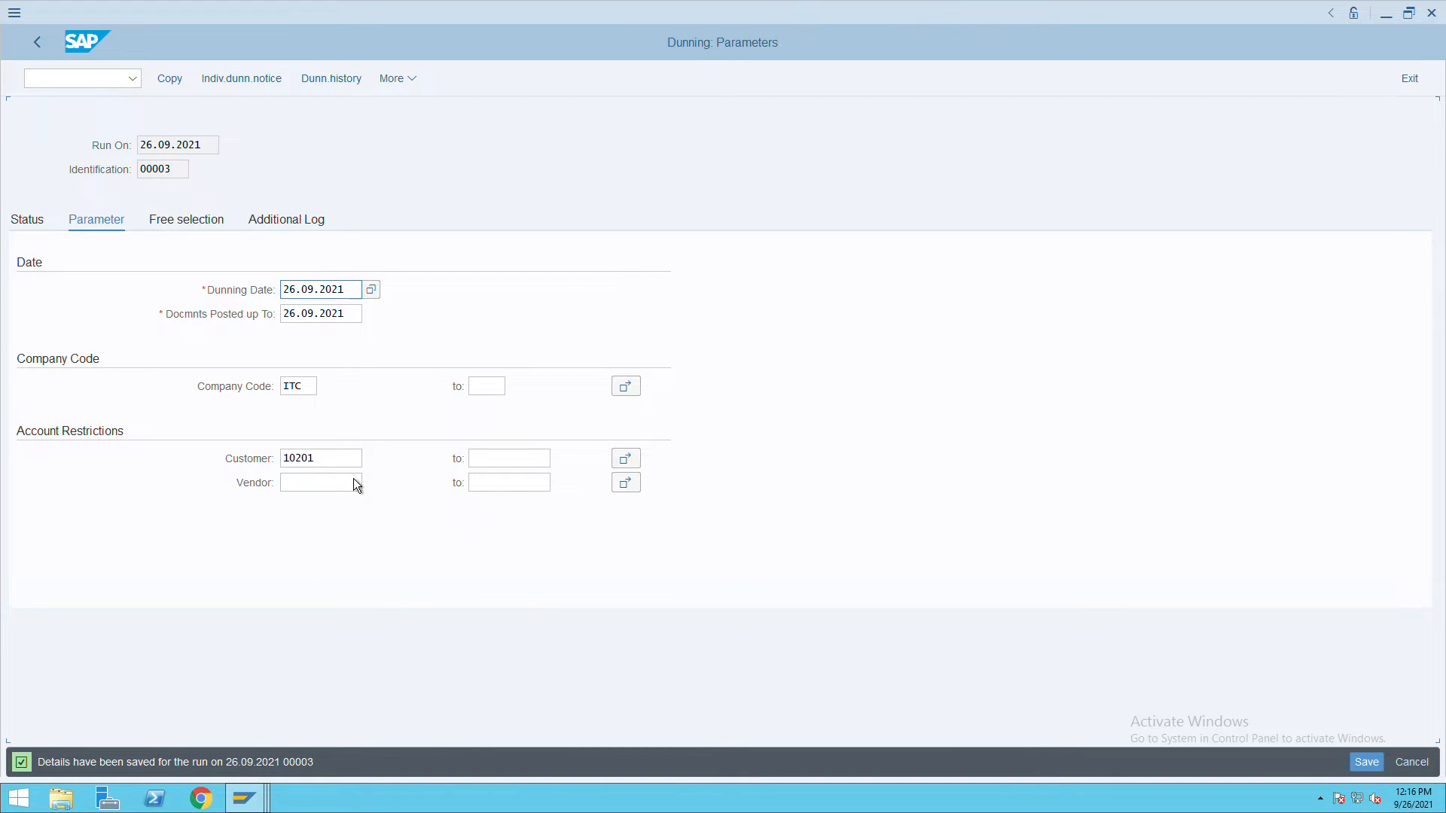
click(335, 466)
key(alt+Tab)
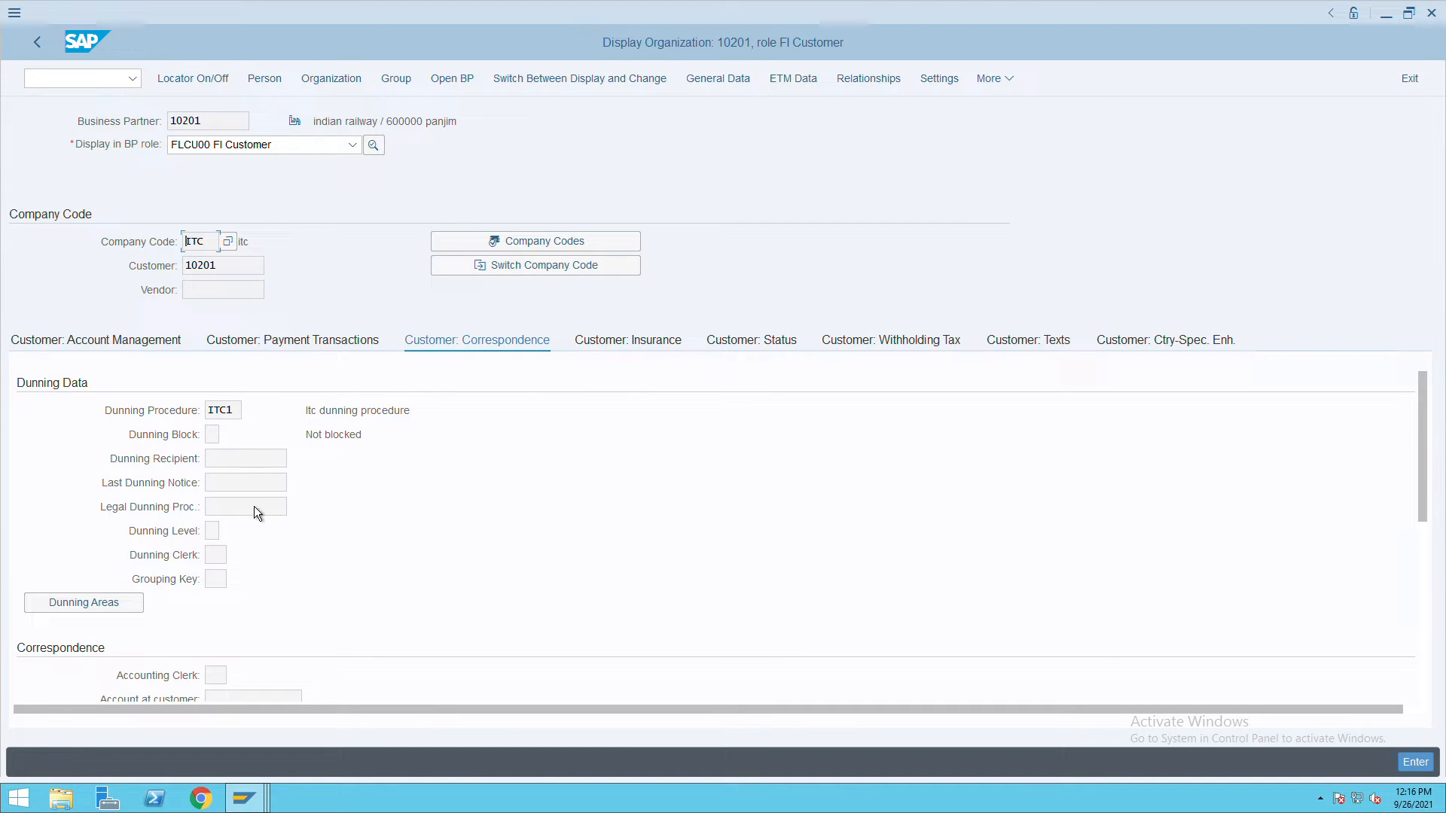
click(239, 493)
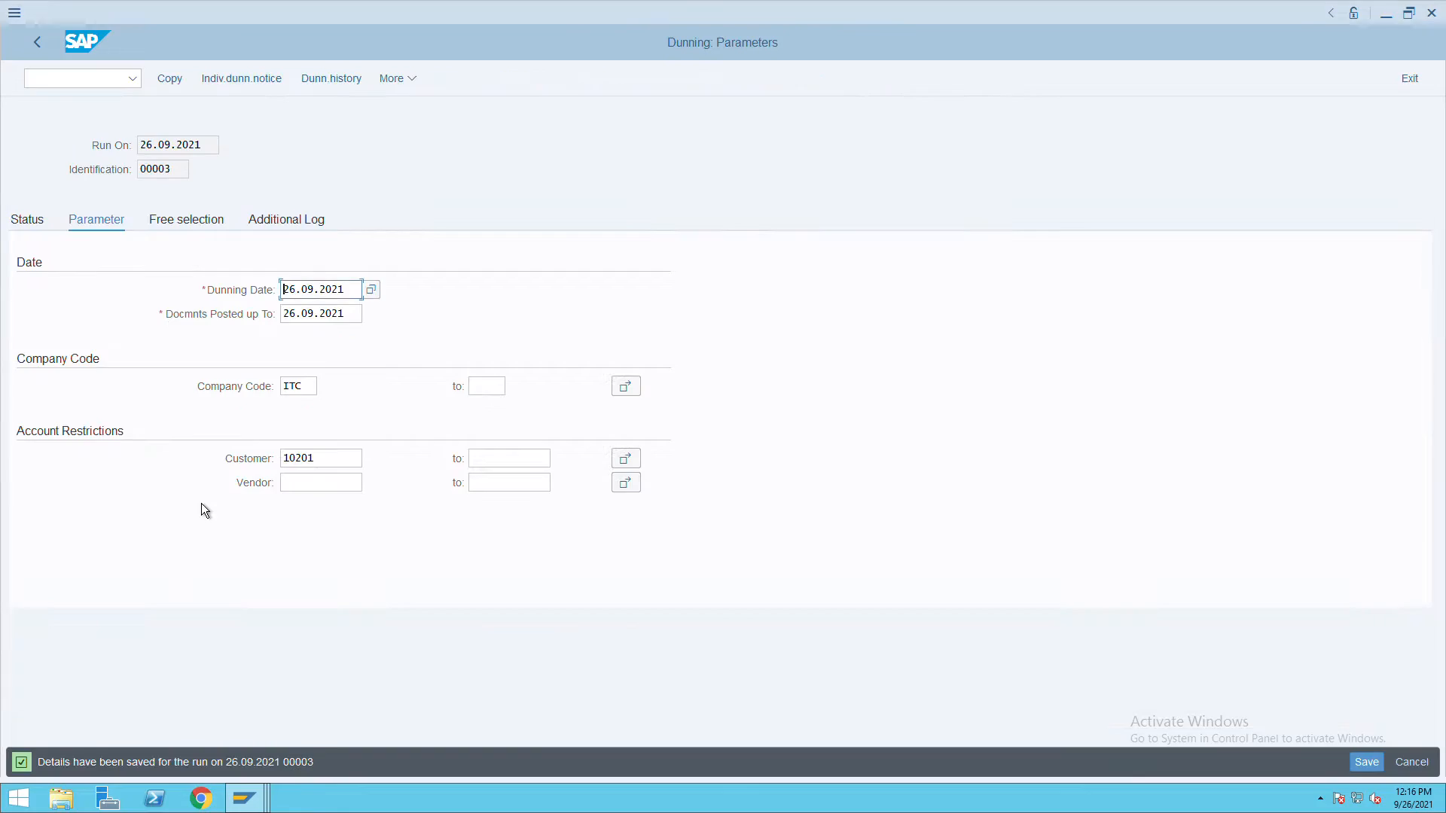
key(alt+Tab)
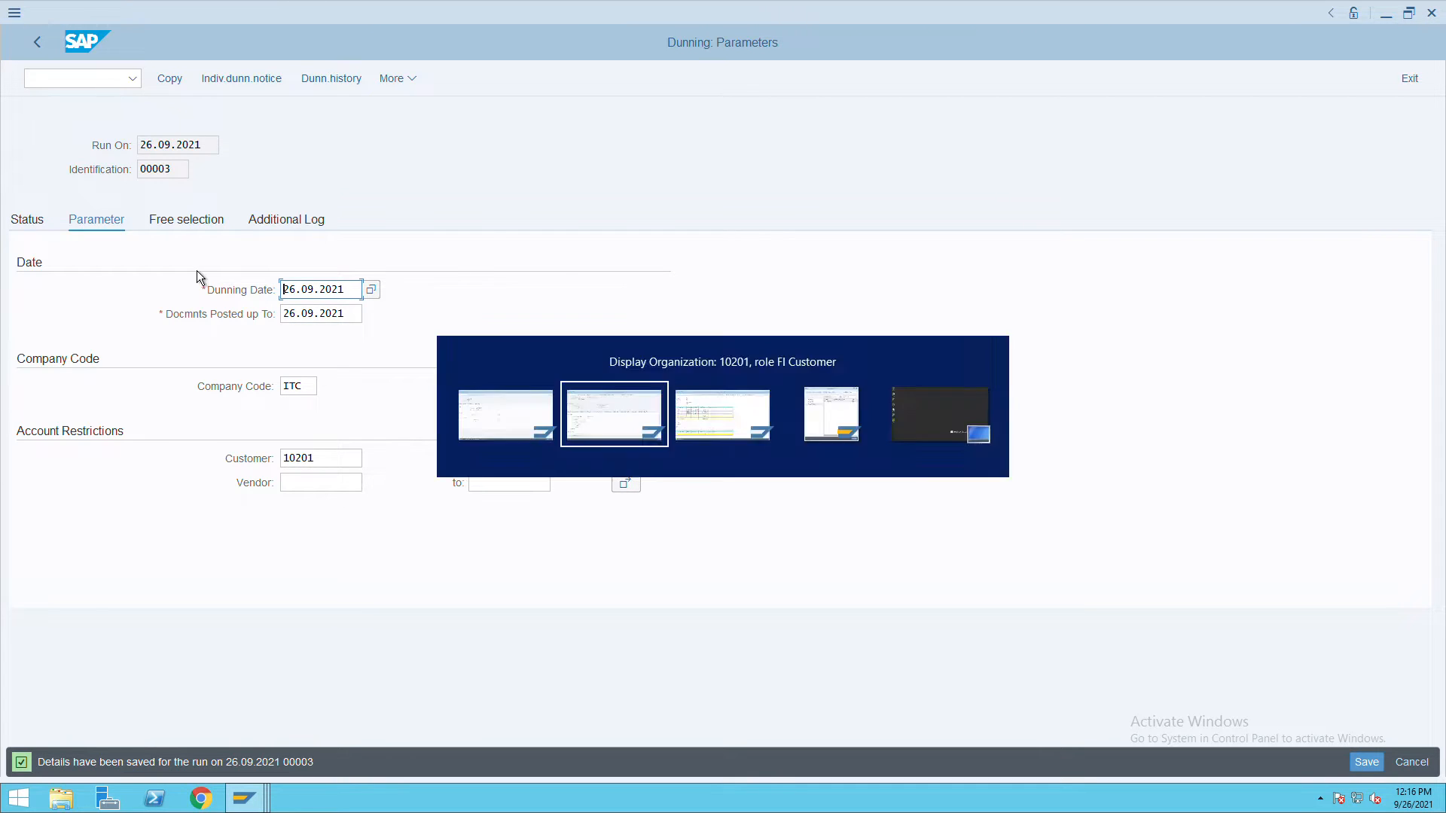
key(alt+Tab)
key(alt+Tab)
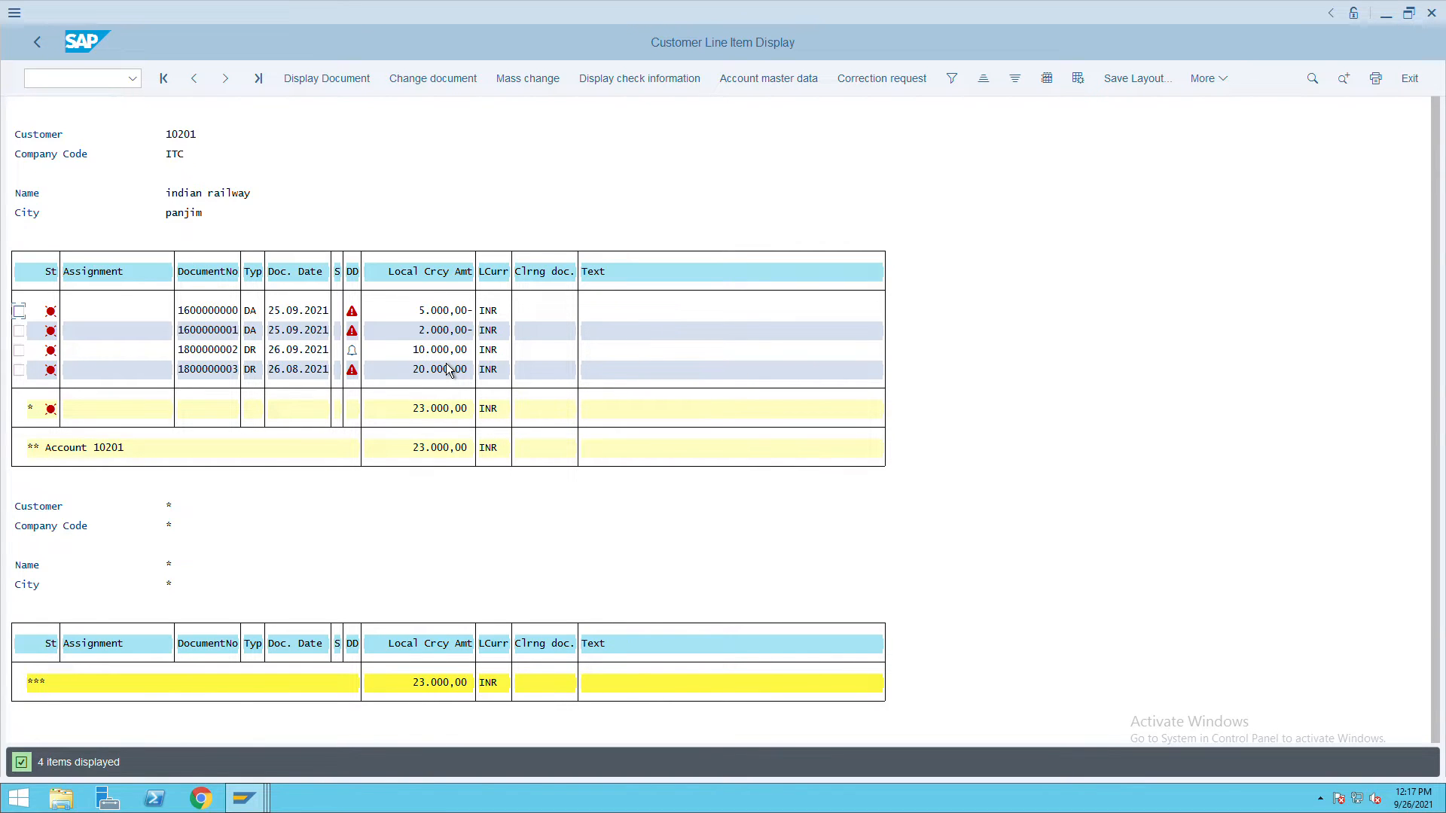
double_click(278, 370)
key(alt+Tab)
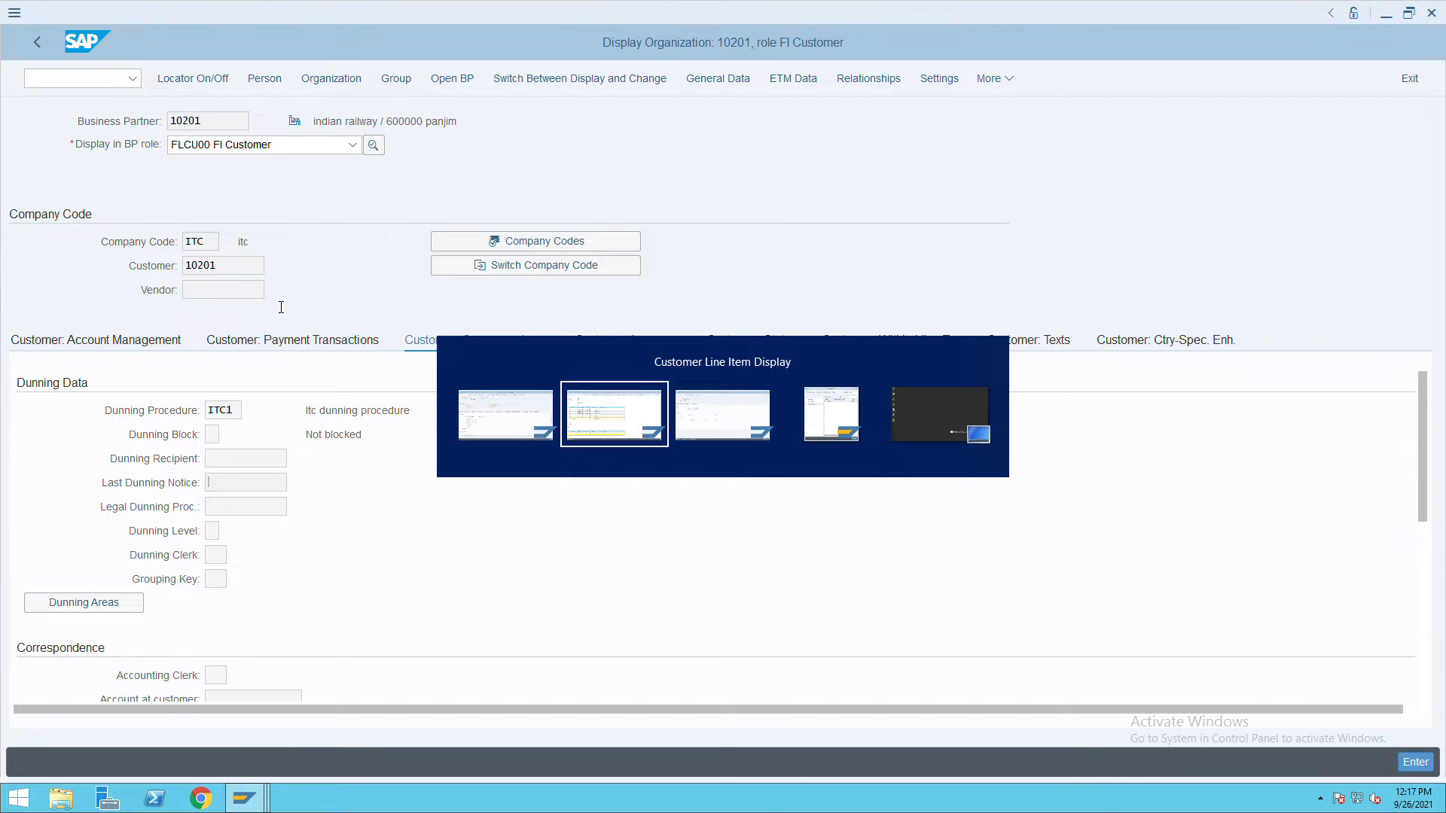
key(alt+Tab)
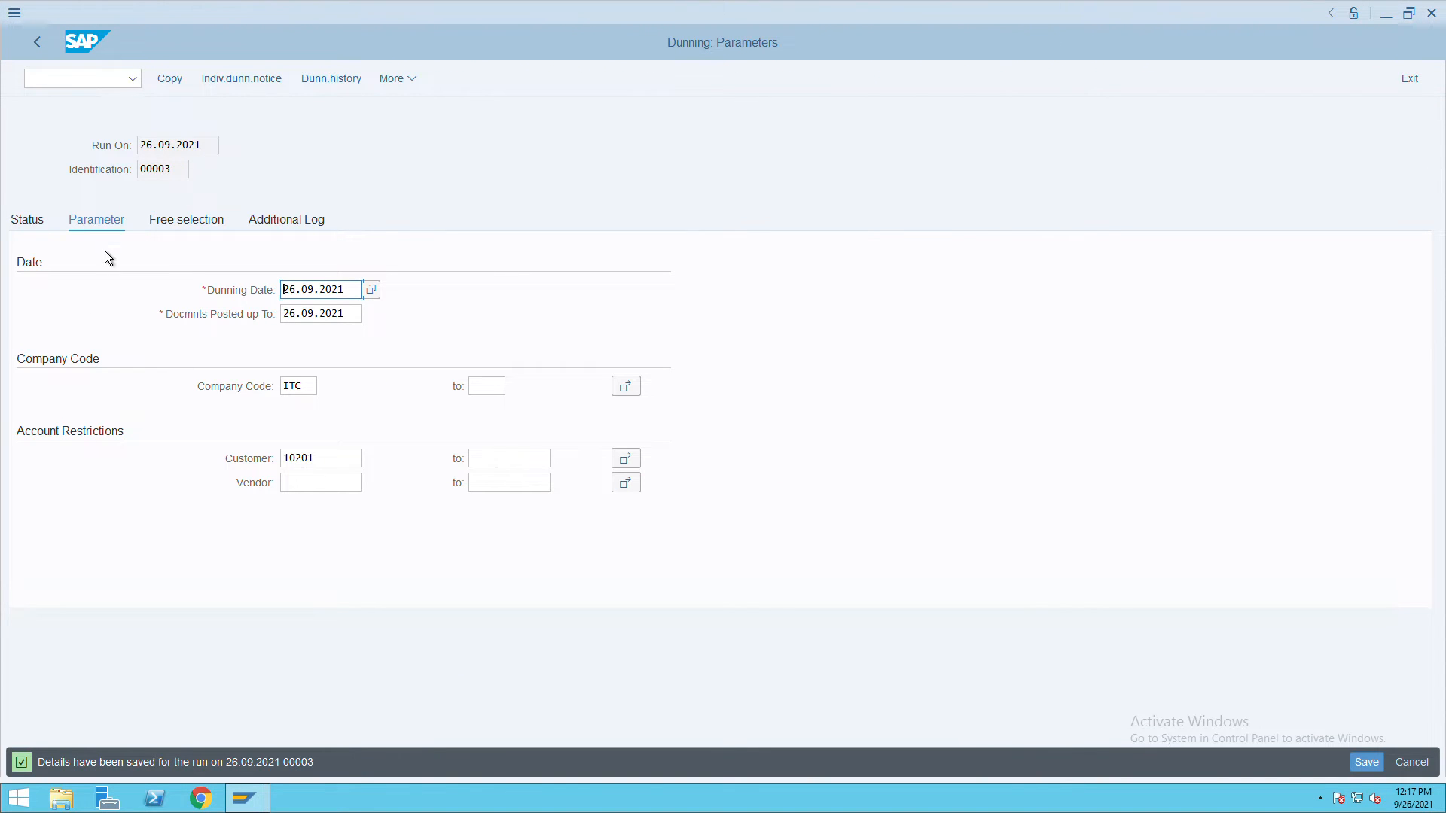
Step: Schedule selection and print to start immediately with dunning print, dispatch it and refresh the status
click(38, 232)
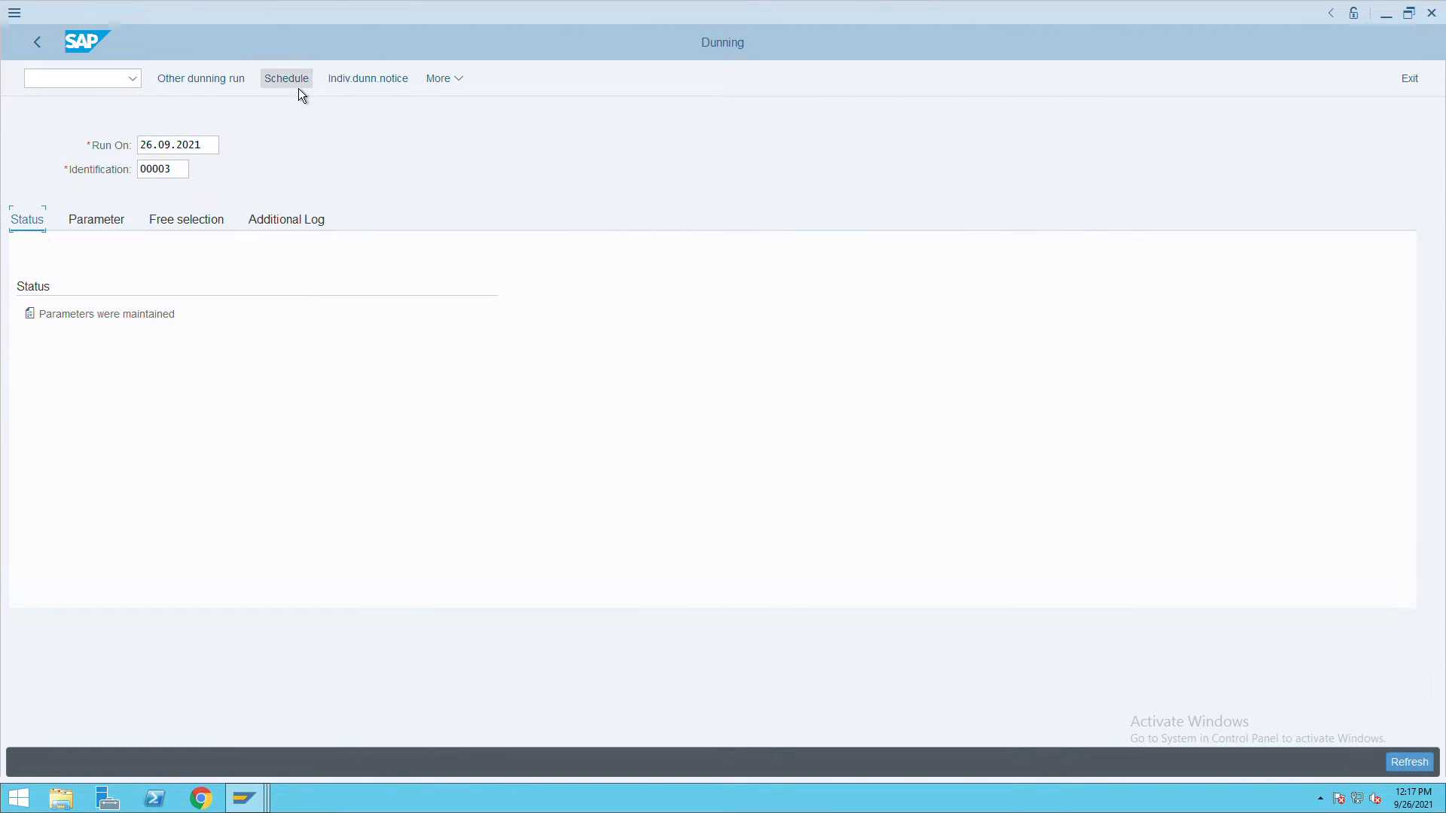
click(299, 89)
click(342, 403)
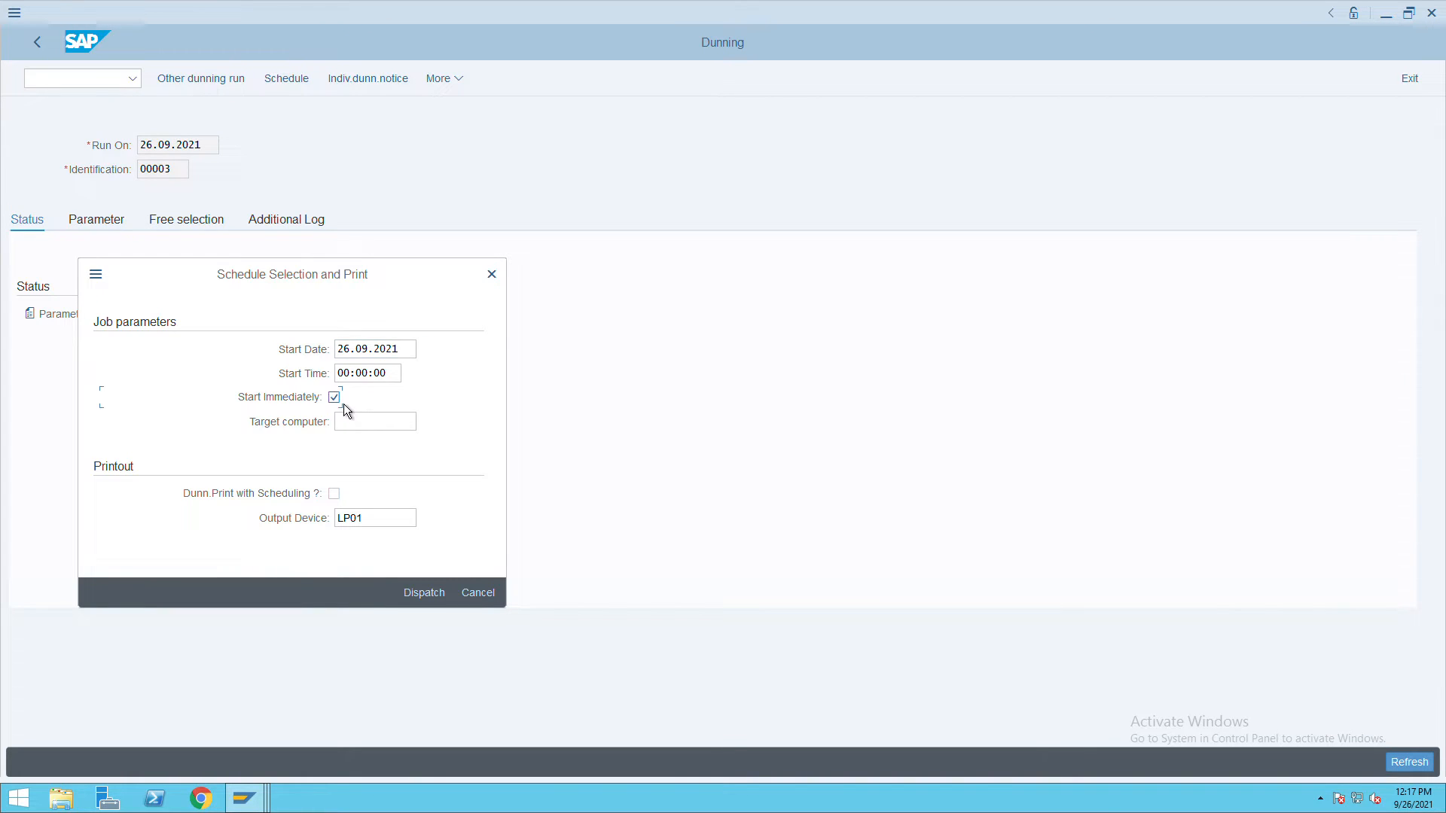
click(342, 505)
click(430, 602)
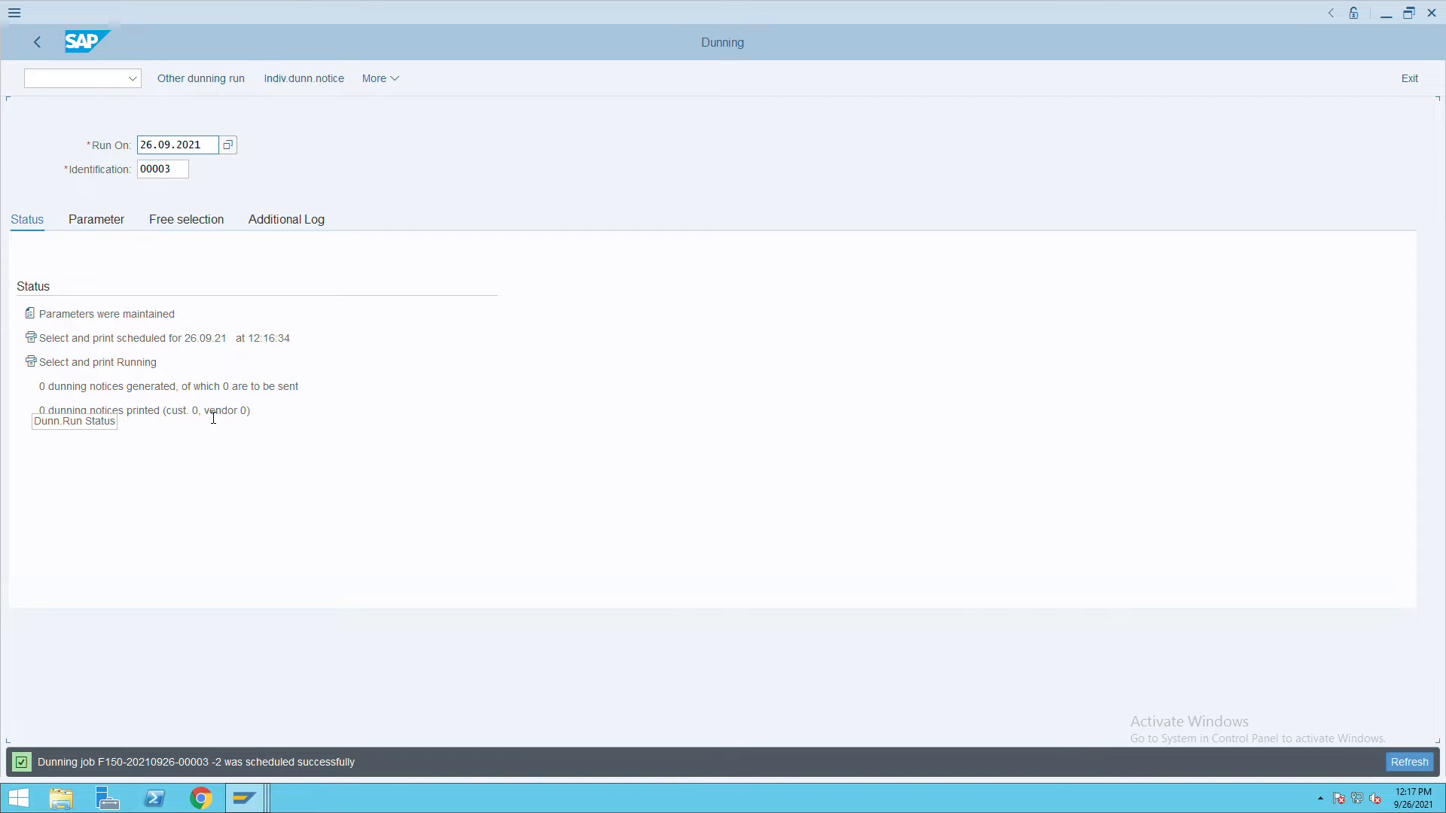
key(Return)
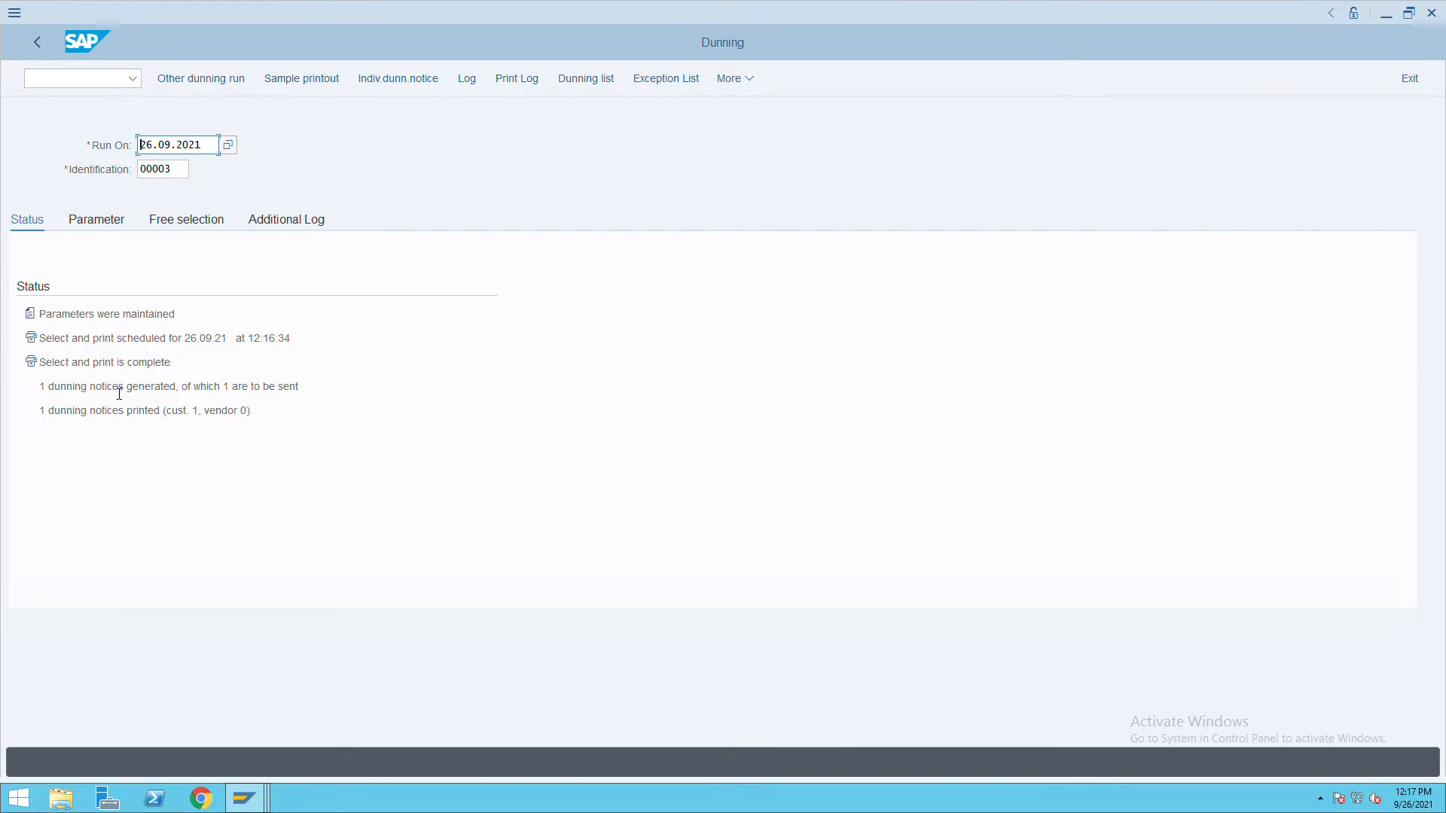
Step: Display a sample printout of the 3rd dunning letter for account 10201, then leave the preview
click(315, 91)
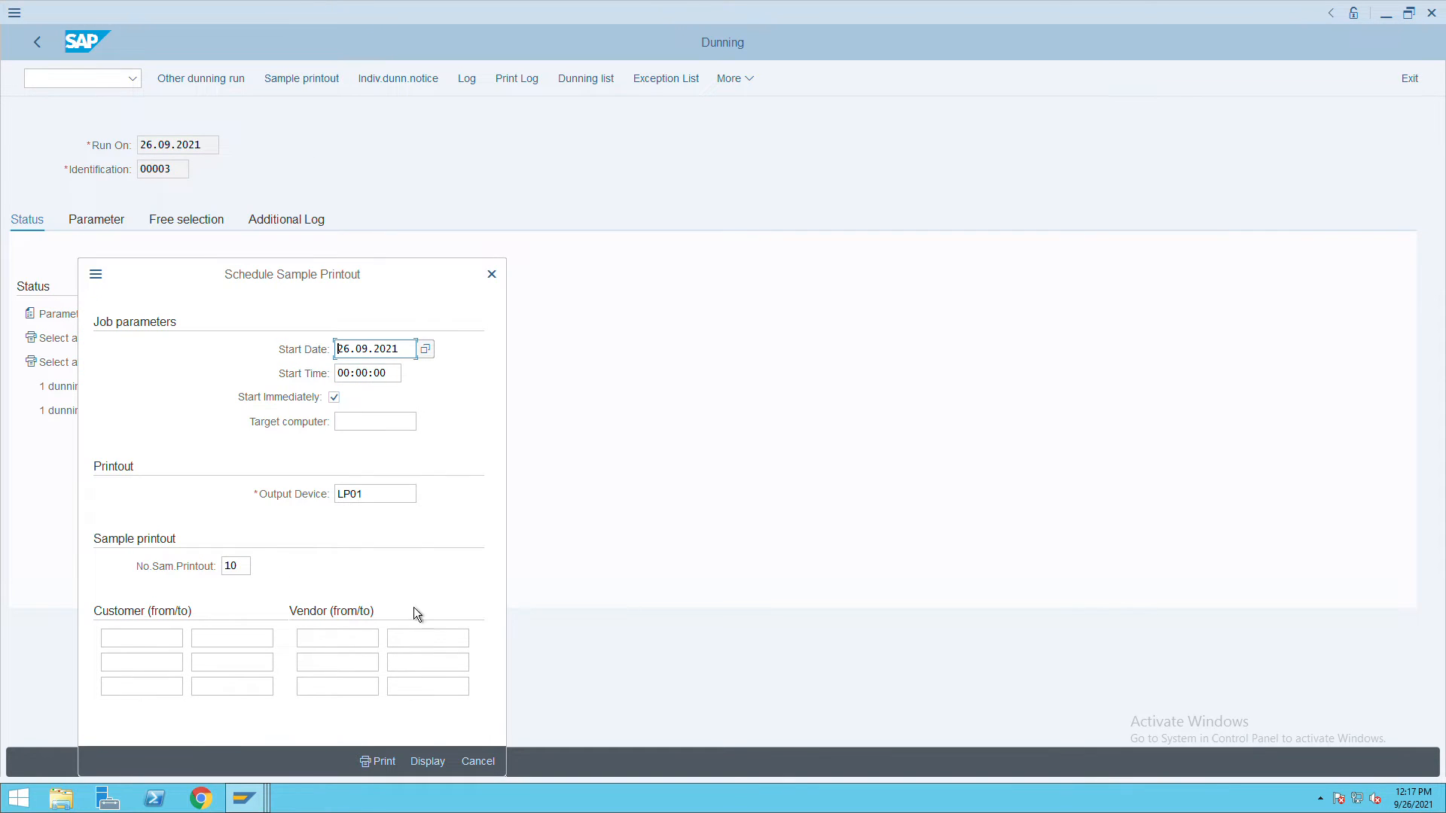
click(428, 770)
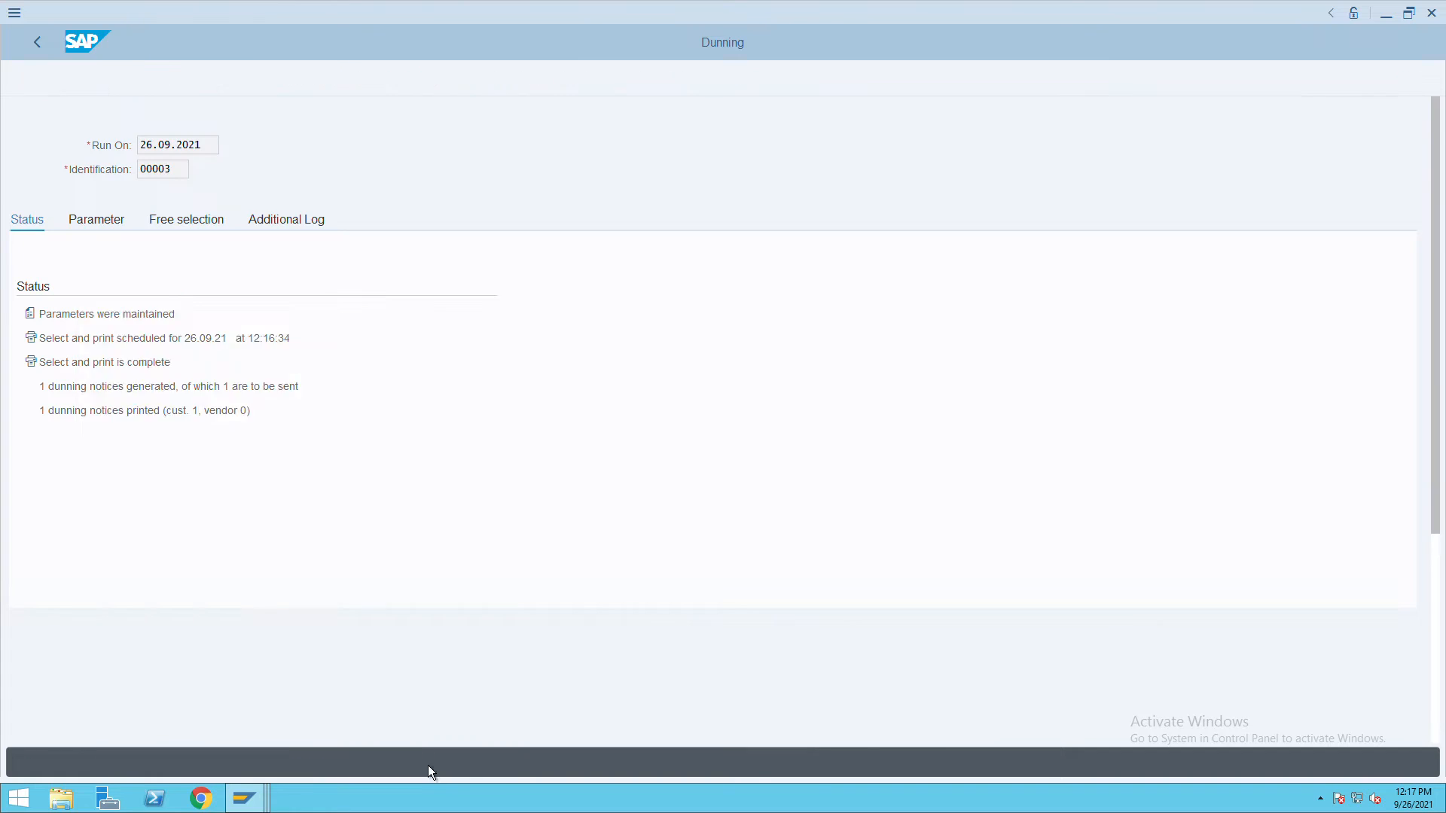
scroll(361, 487, down, 1)
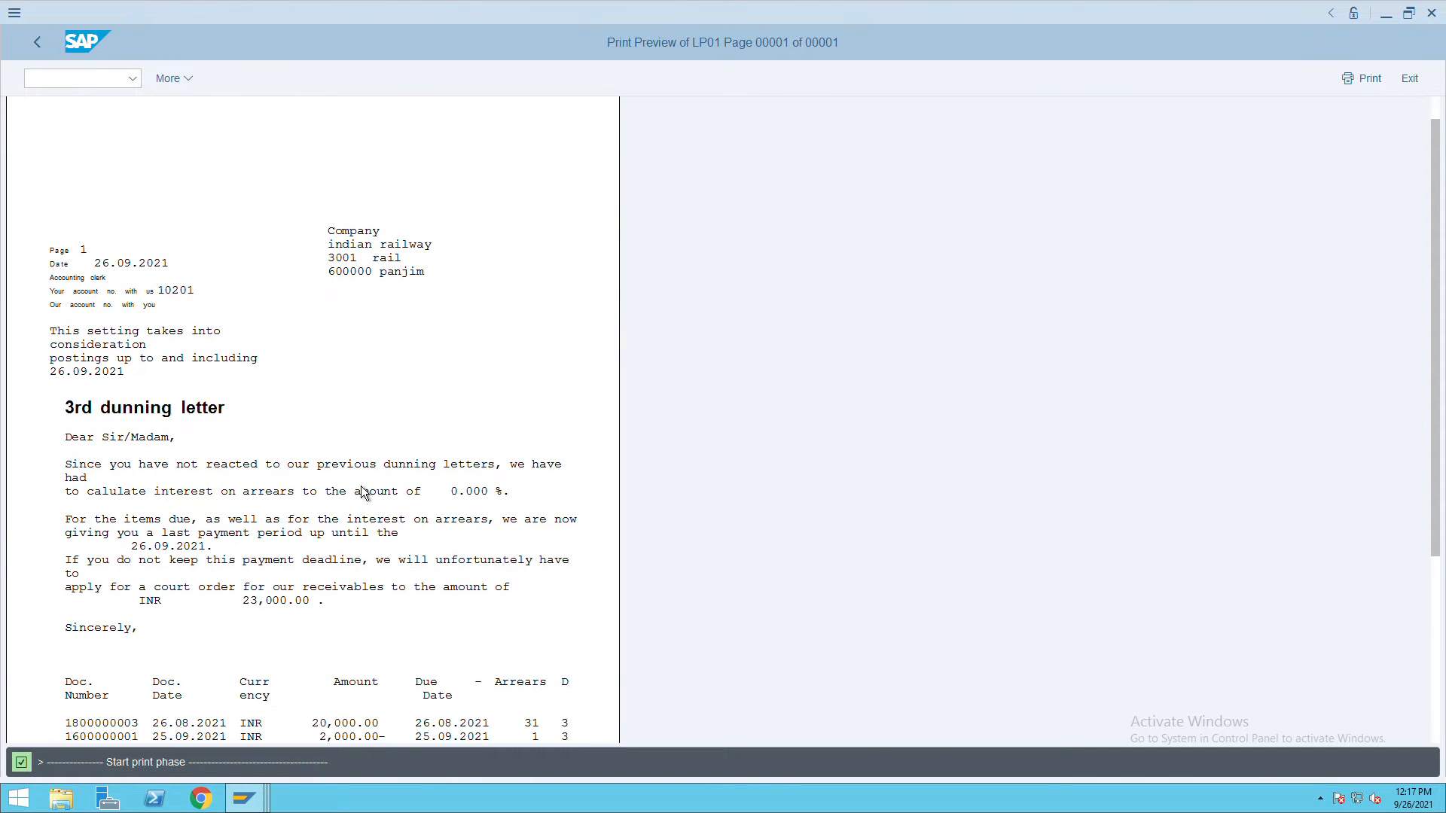
scroll(360, 493, down, 3)
scroll(361, 493, down, 2)
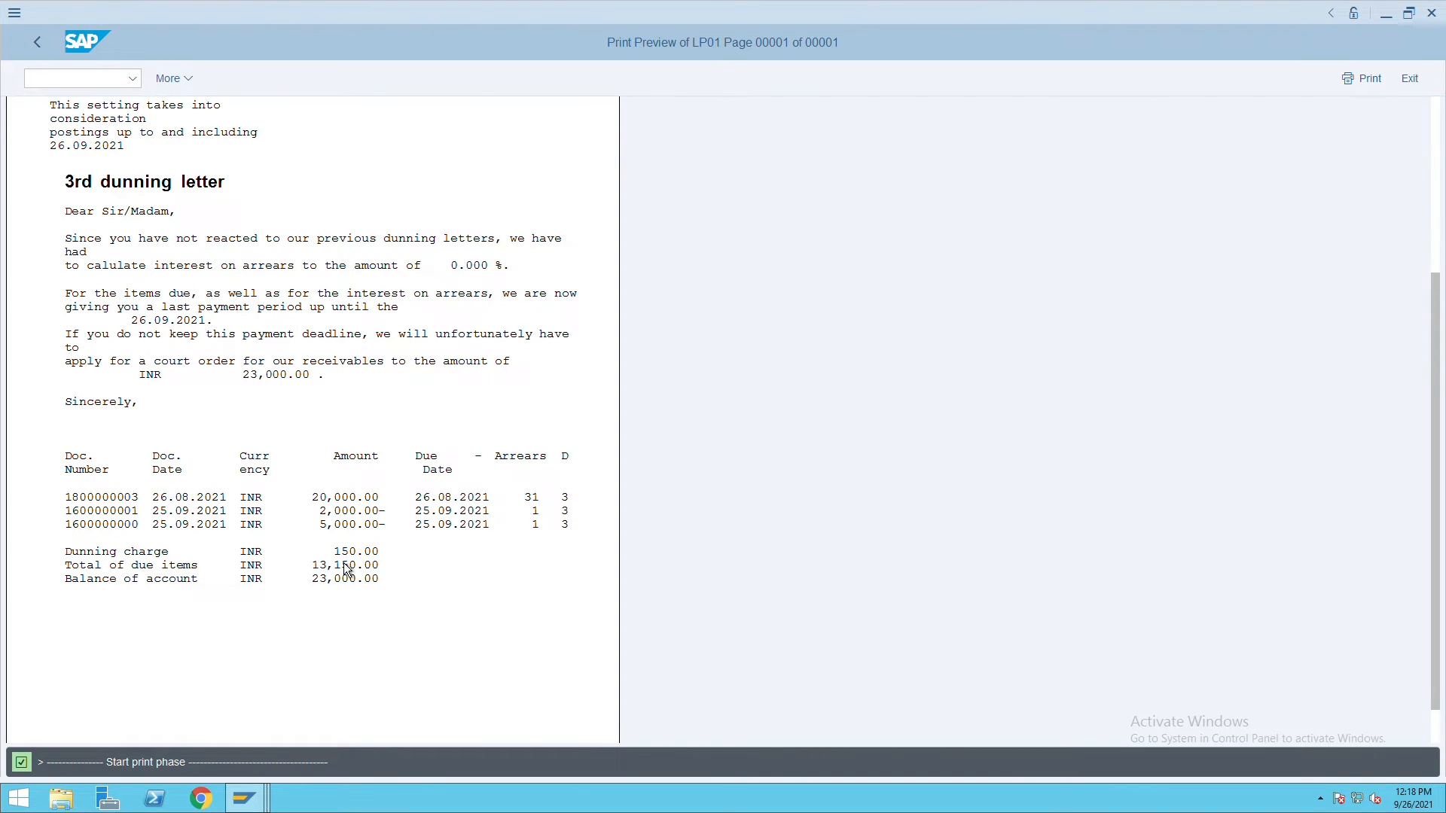
click(46, 52)
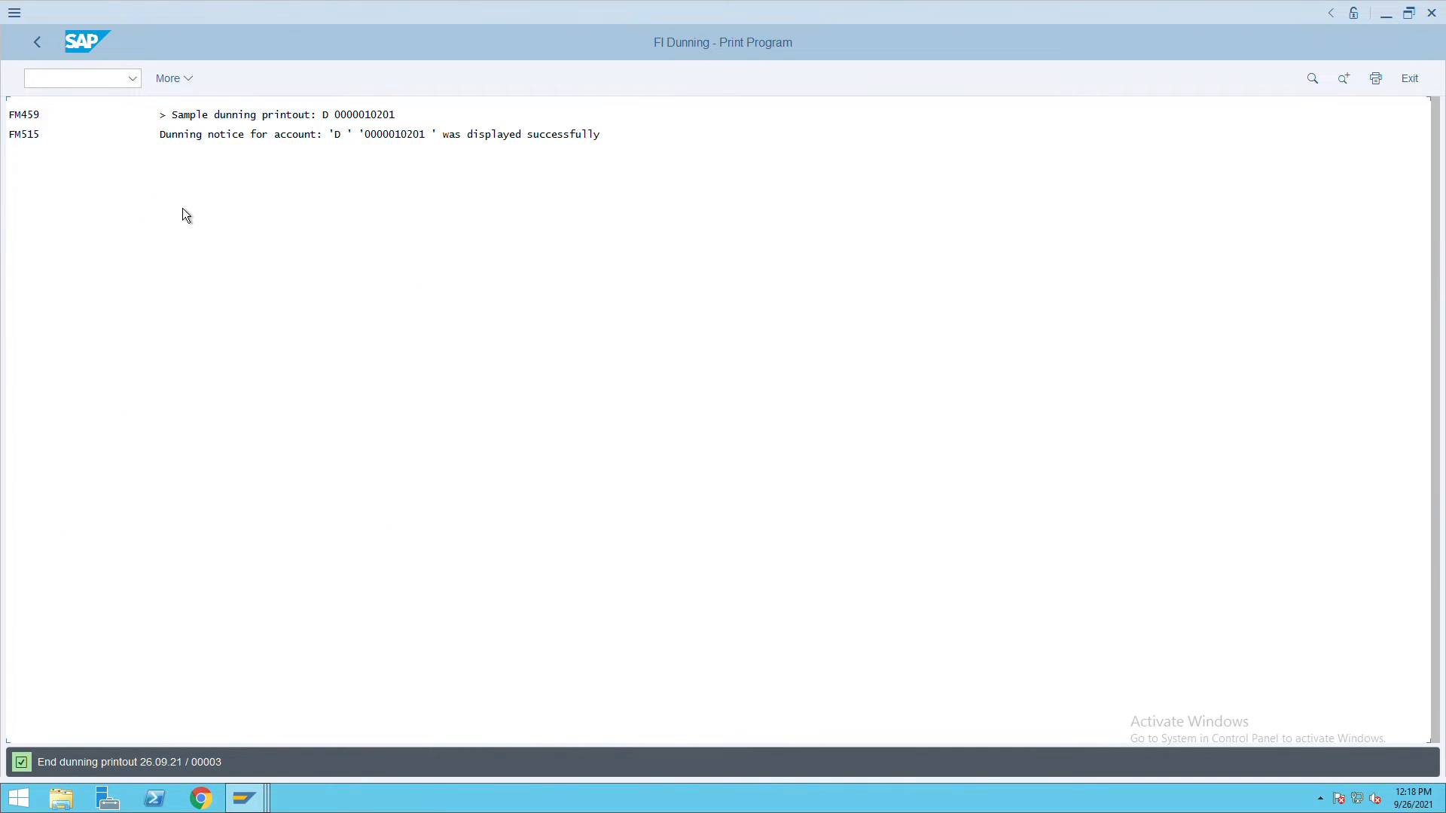
Step: Review the exception list of run 00003 for customer 10201 and return to the run status
click(48, 58)
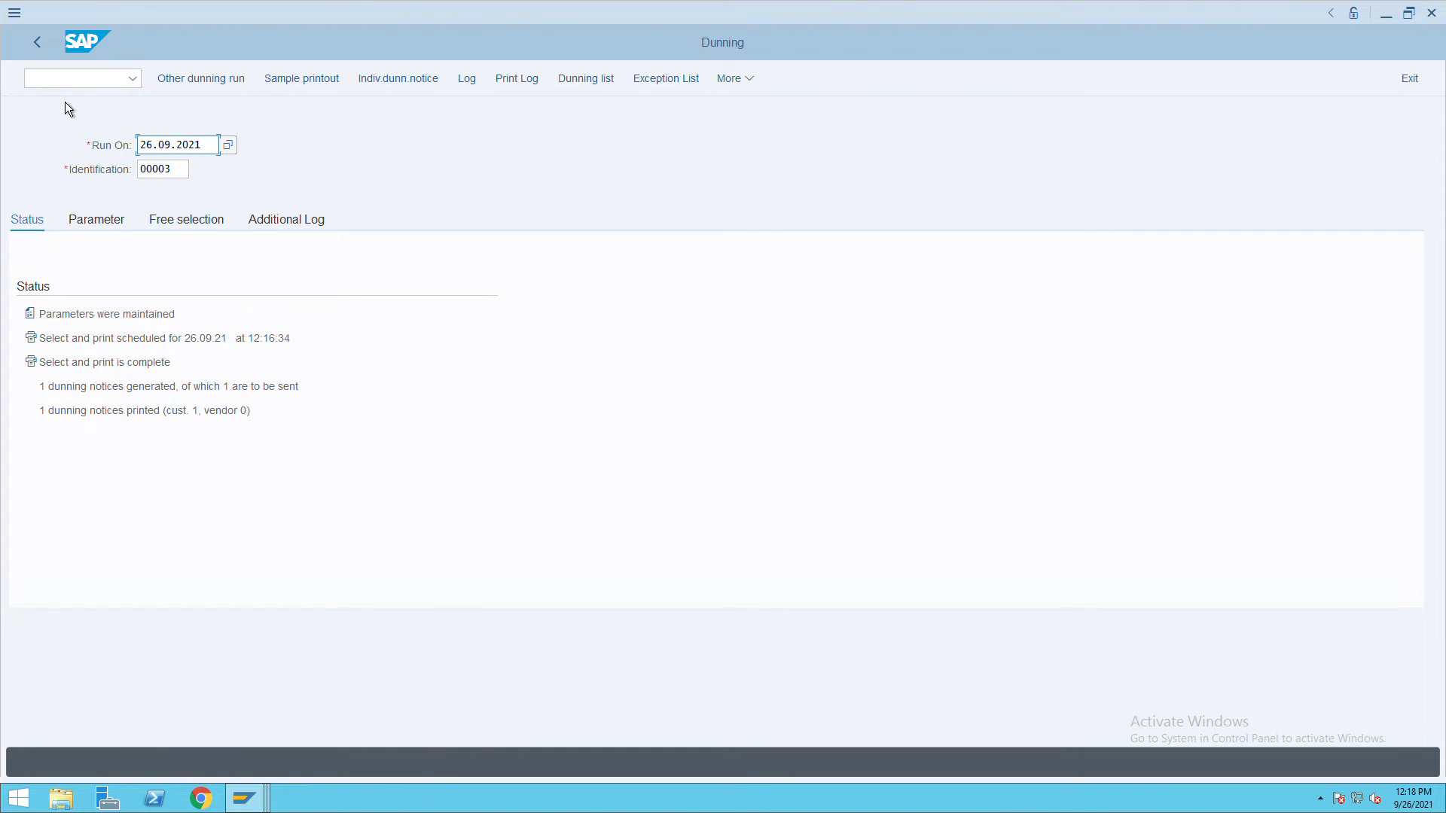
click(665, 79)
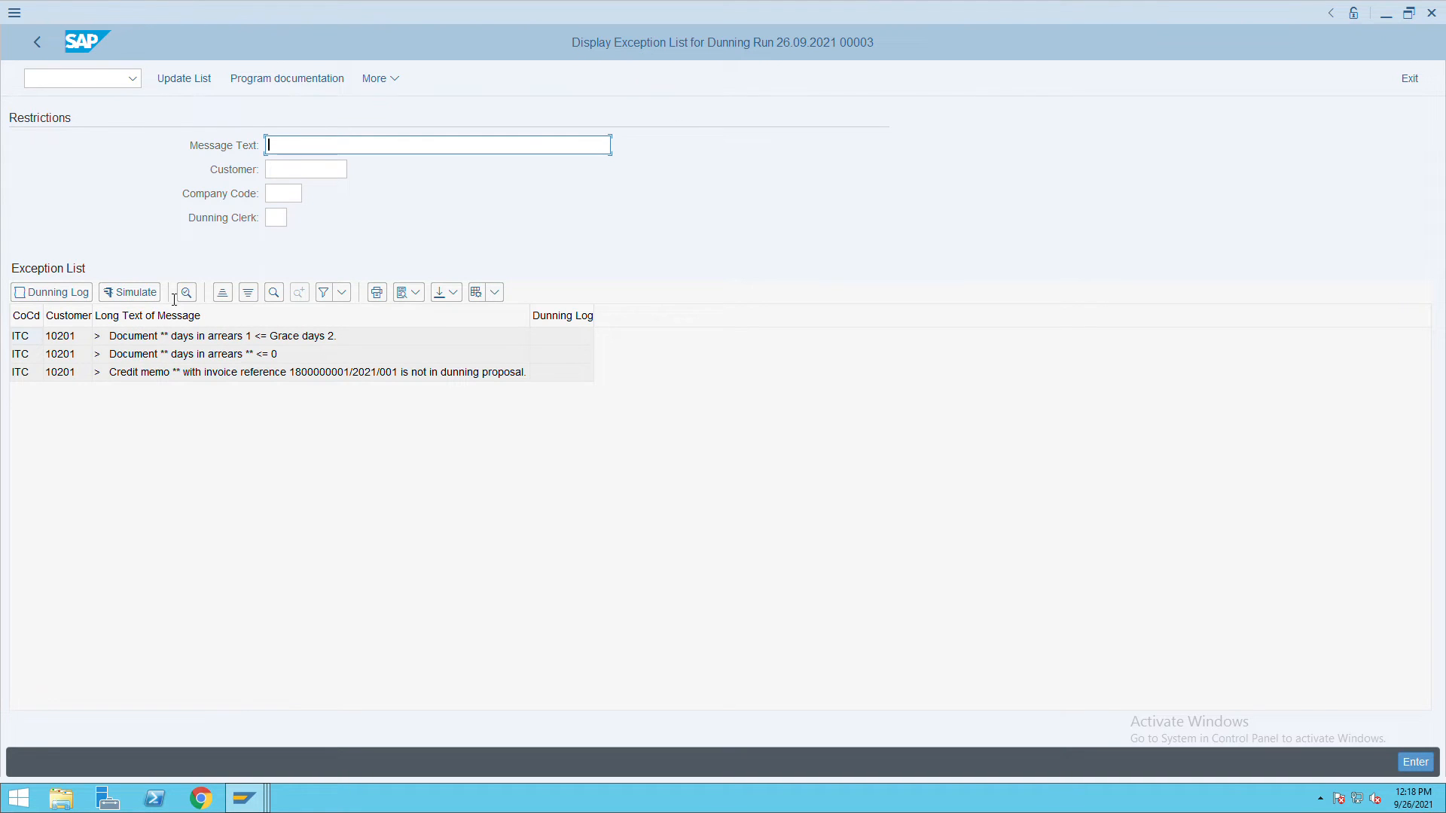
click(48, 52)
Step: Via FBMP, show dunning procedure ITC1 and its company code dunning data under Environment
click(81, 86)
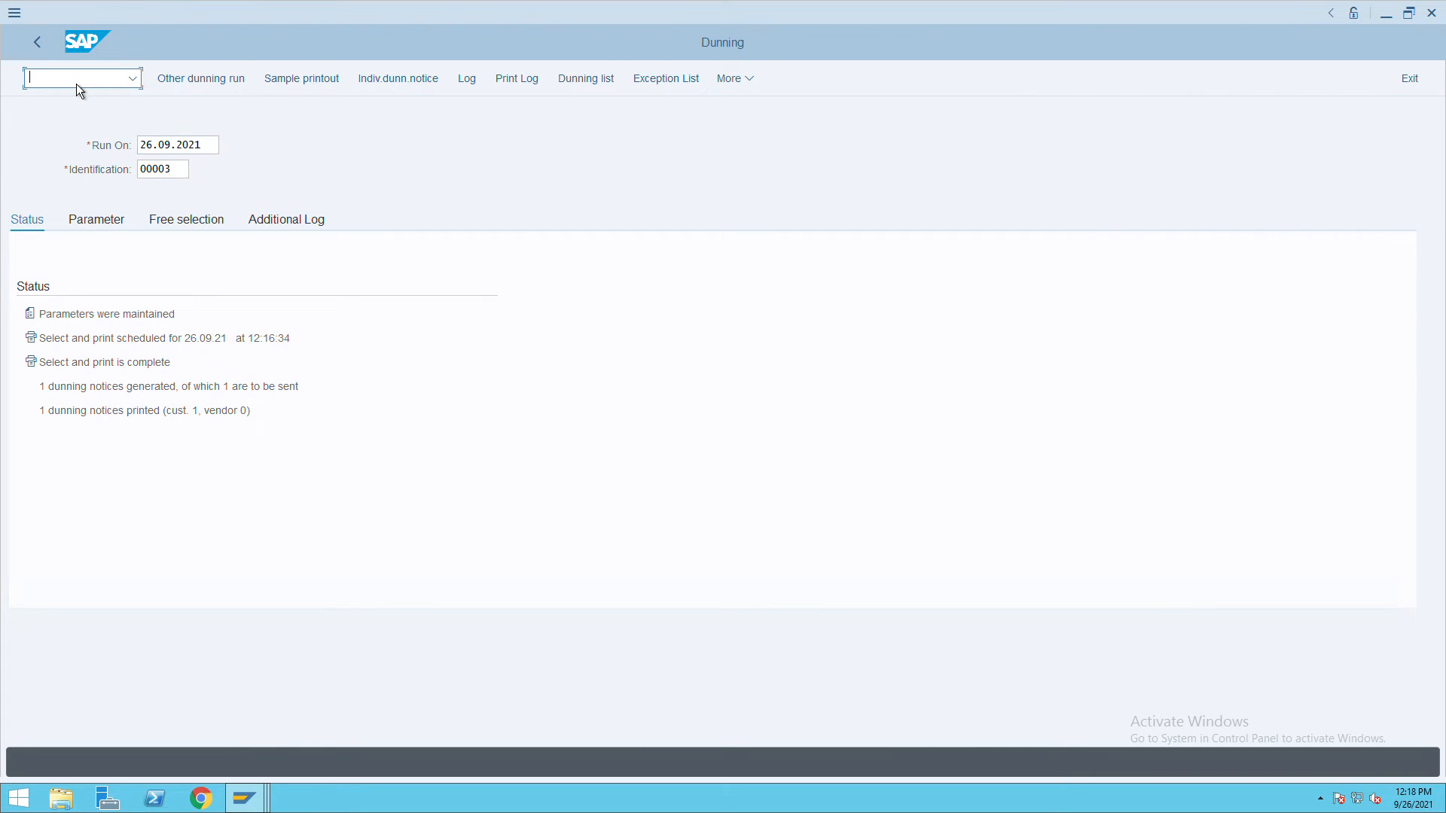
text(/nf)
text(b)
text(mp)
key(Return)
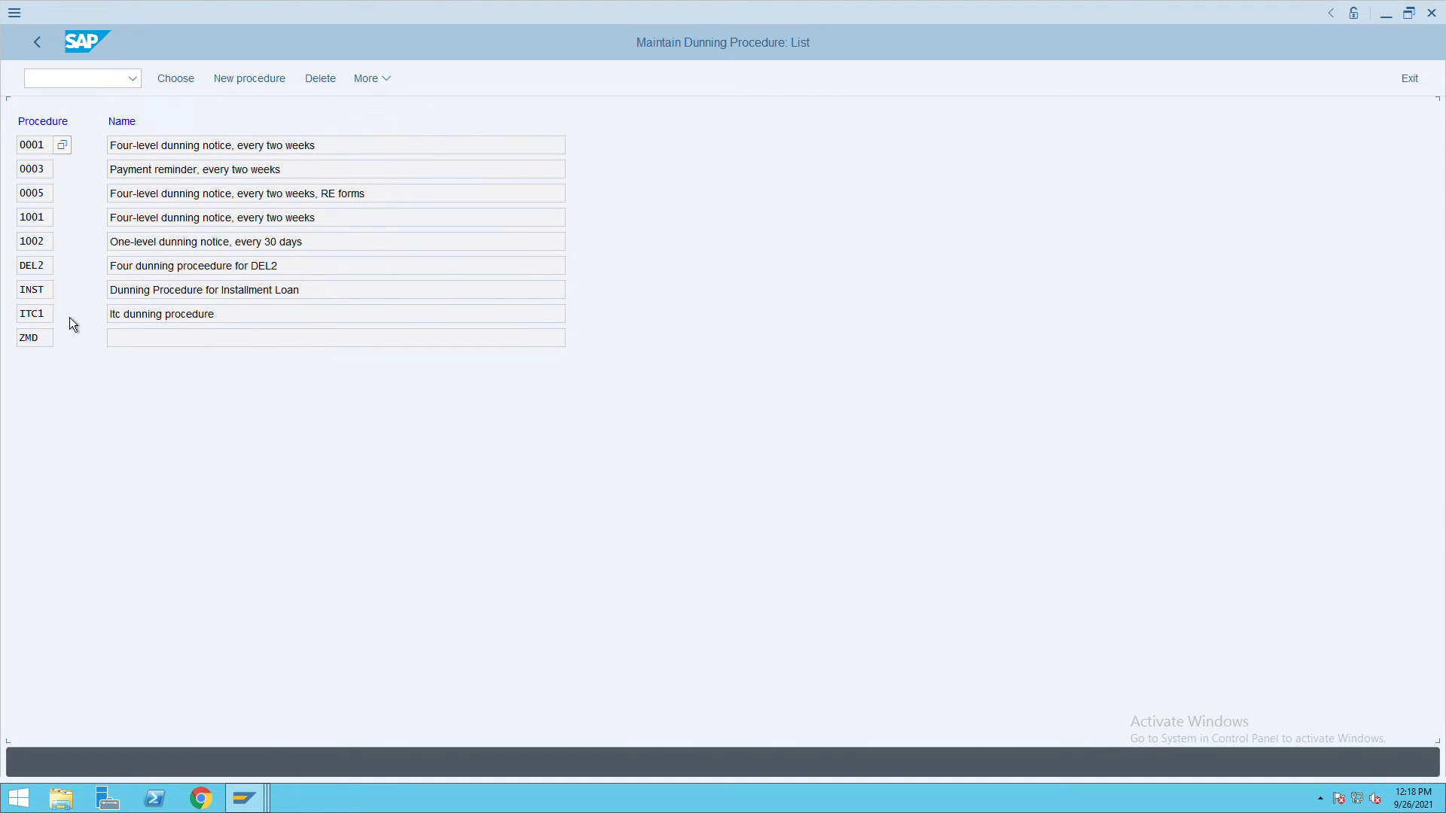
double_click(46, 318)
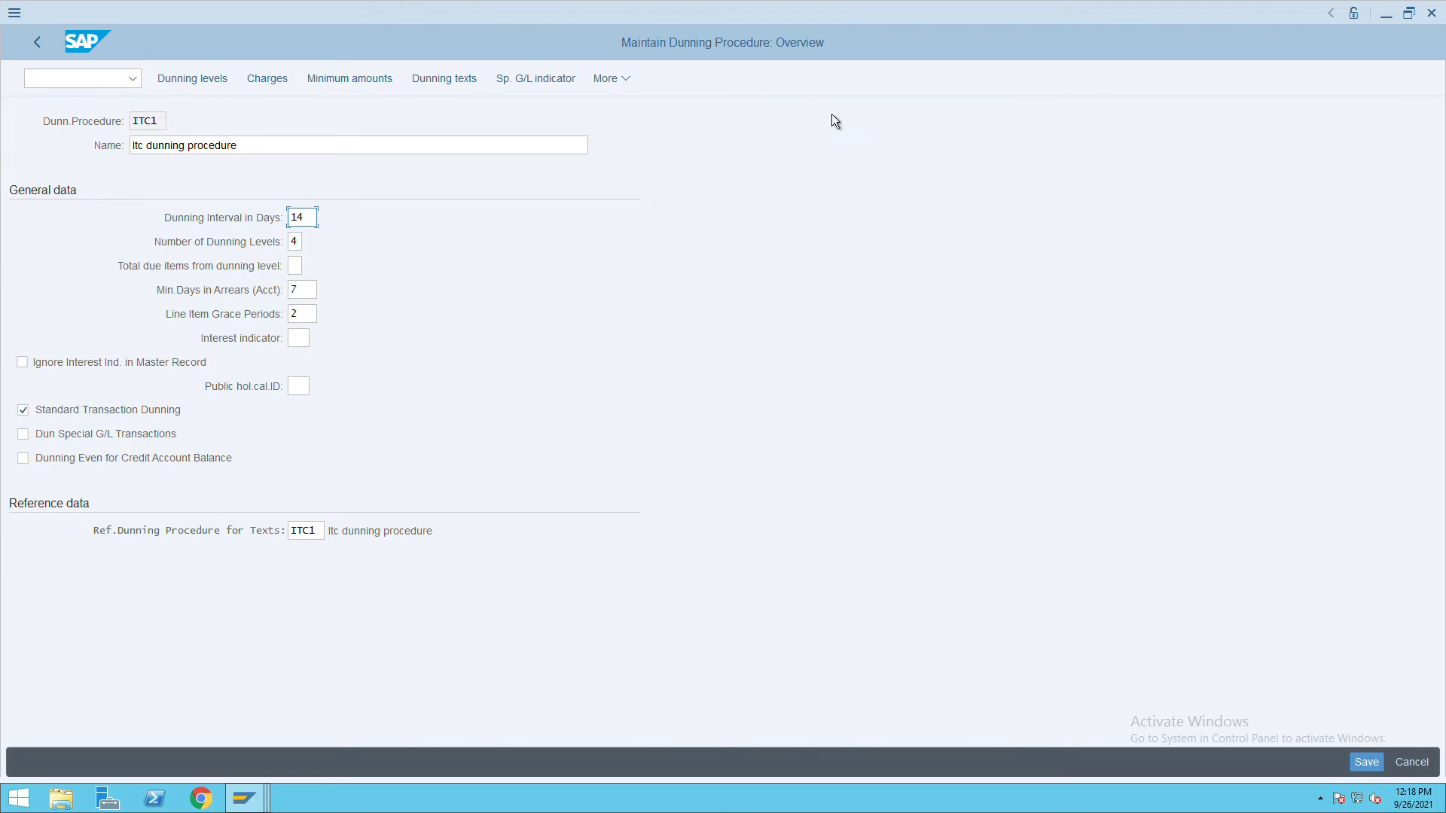
click(611, 86)
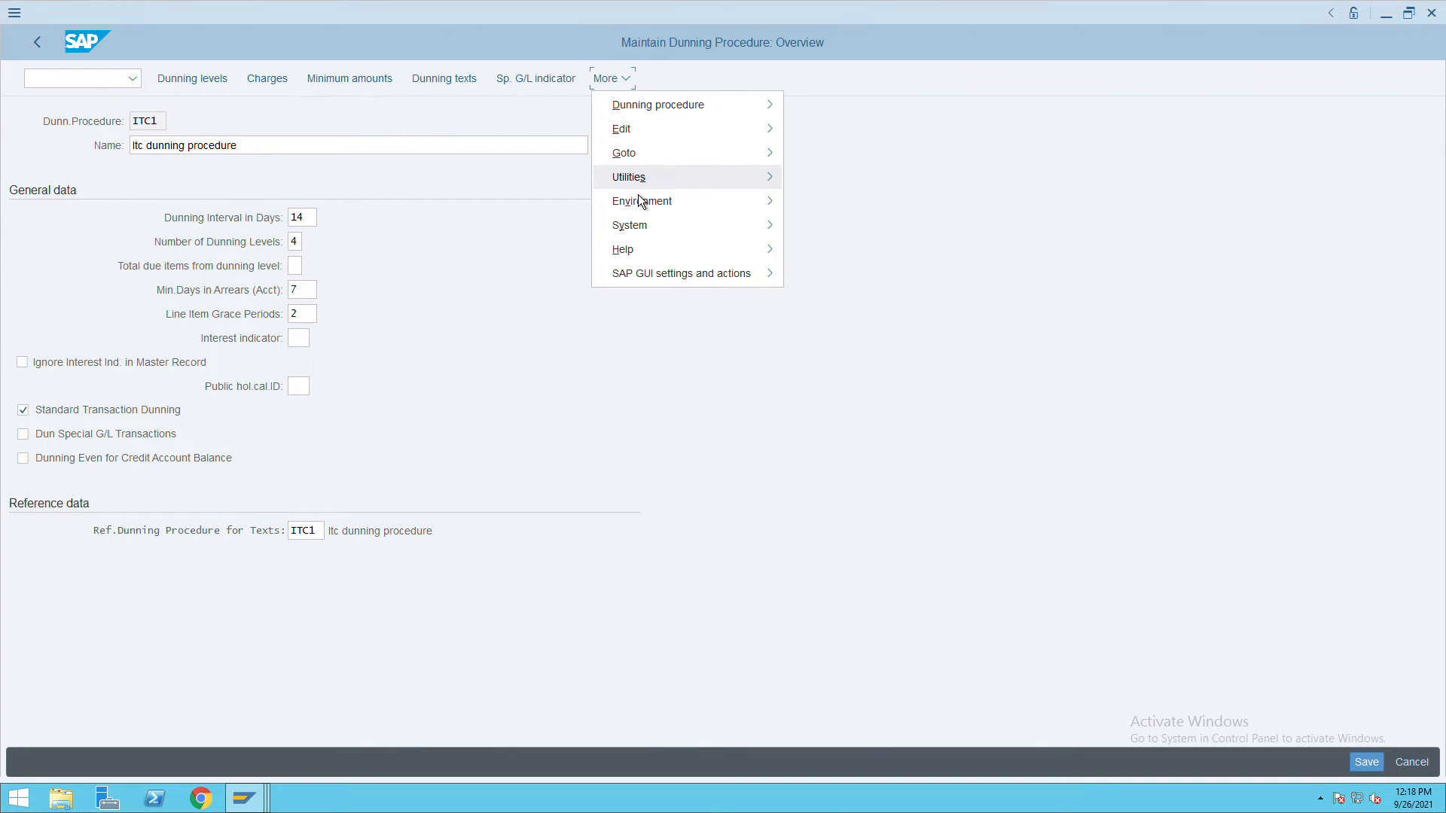
mouse_move(642, 202)
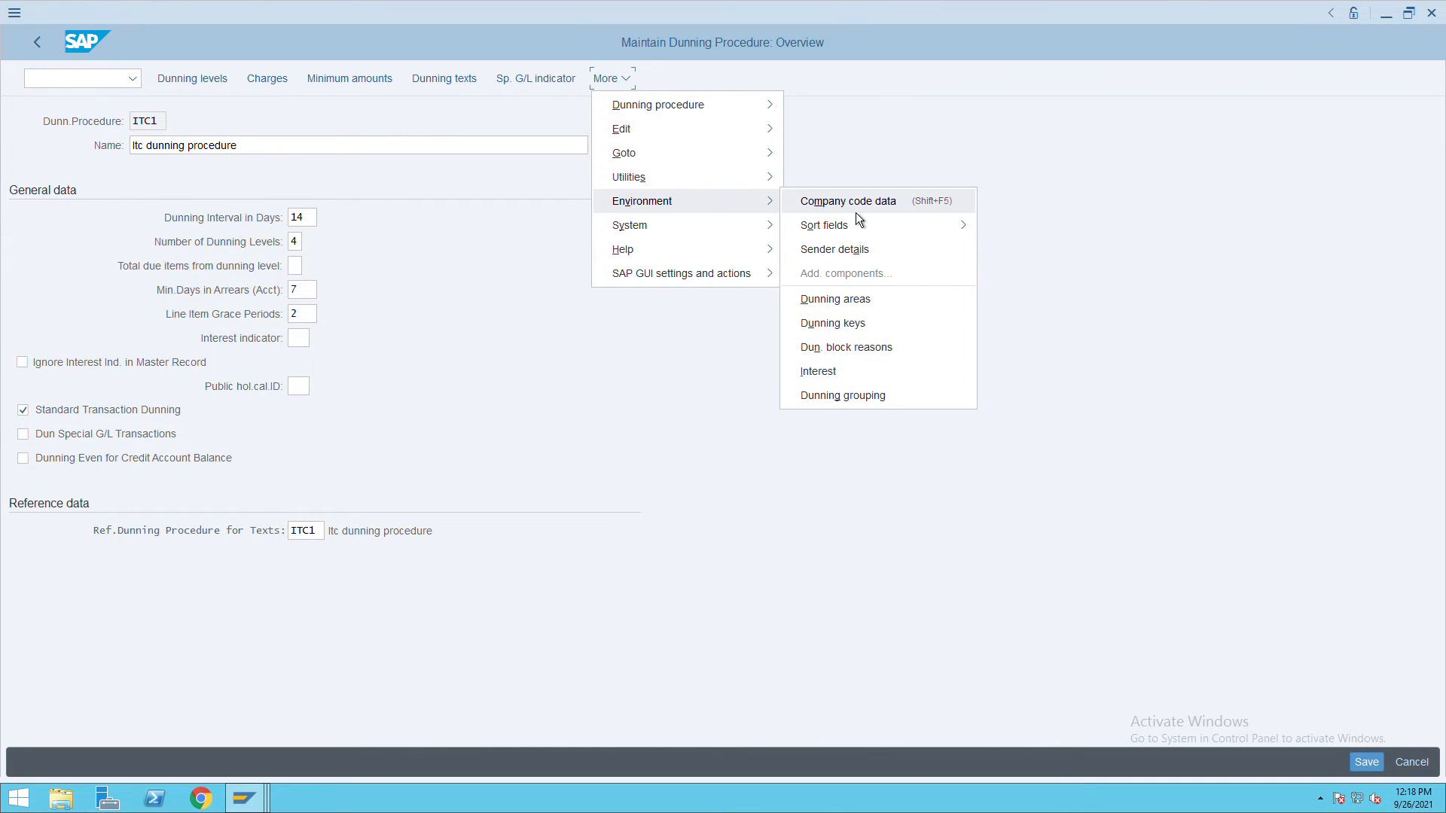
click(856, 220)
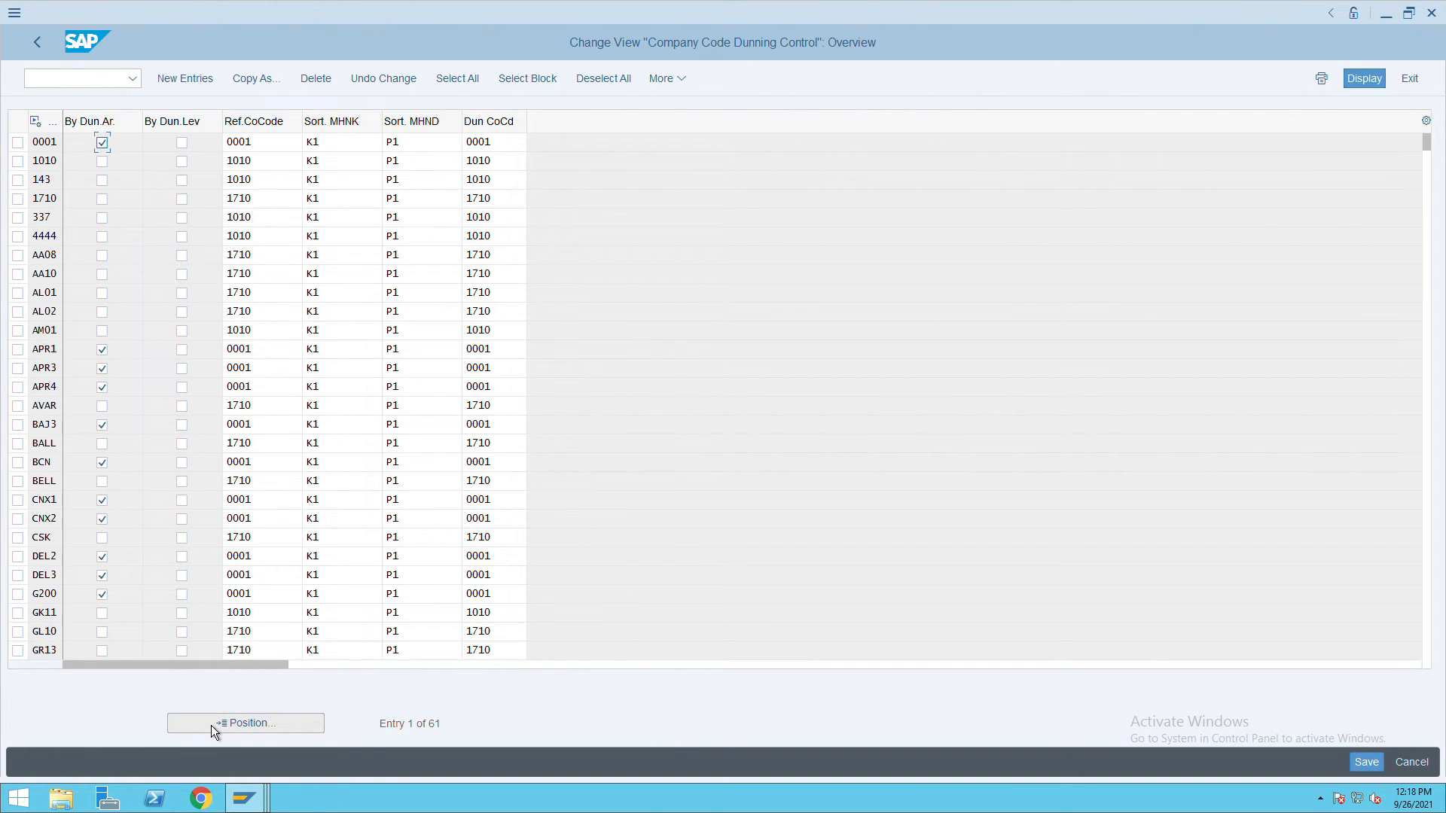
click(211, 726)
text(ITC)
key(Return)
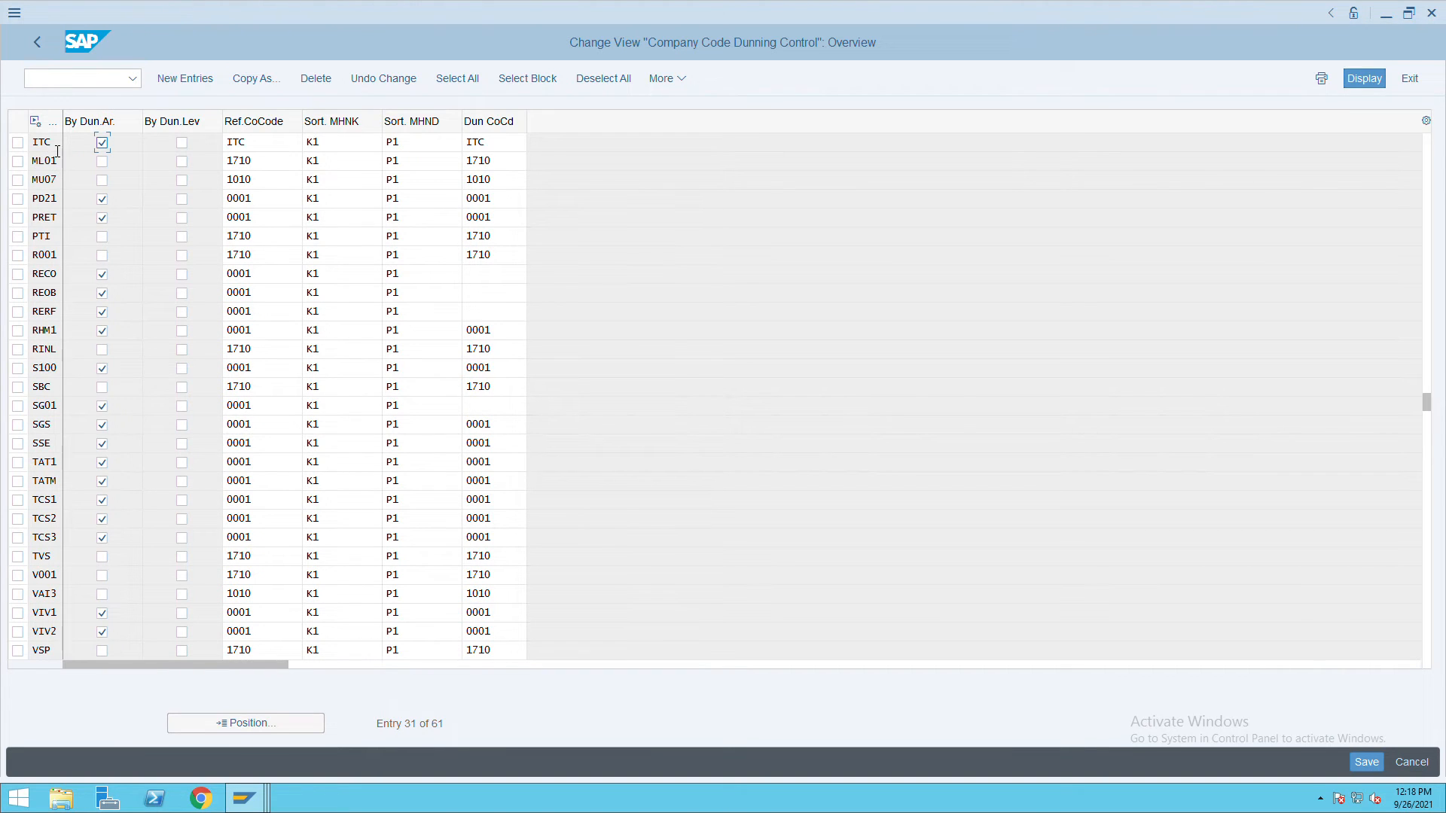
double_click(282, 144)
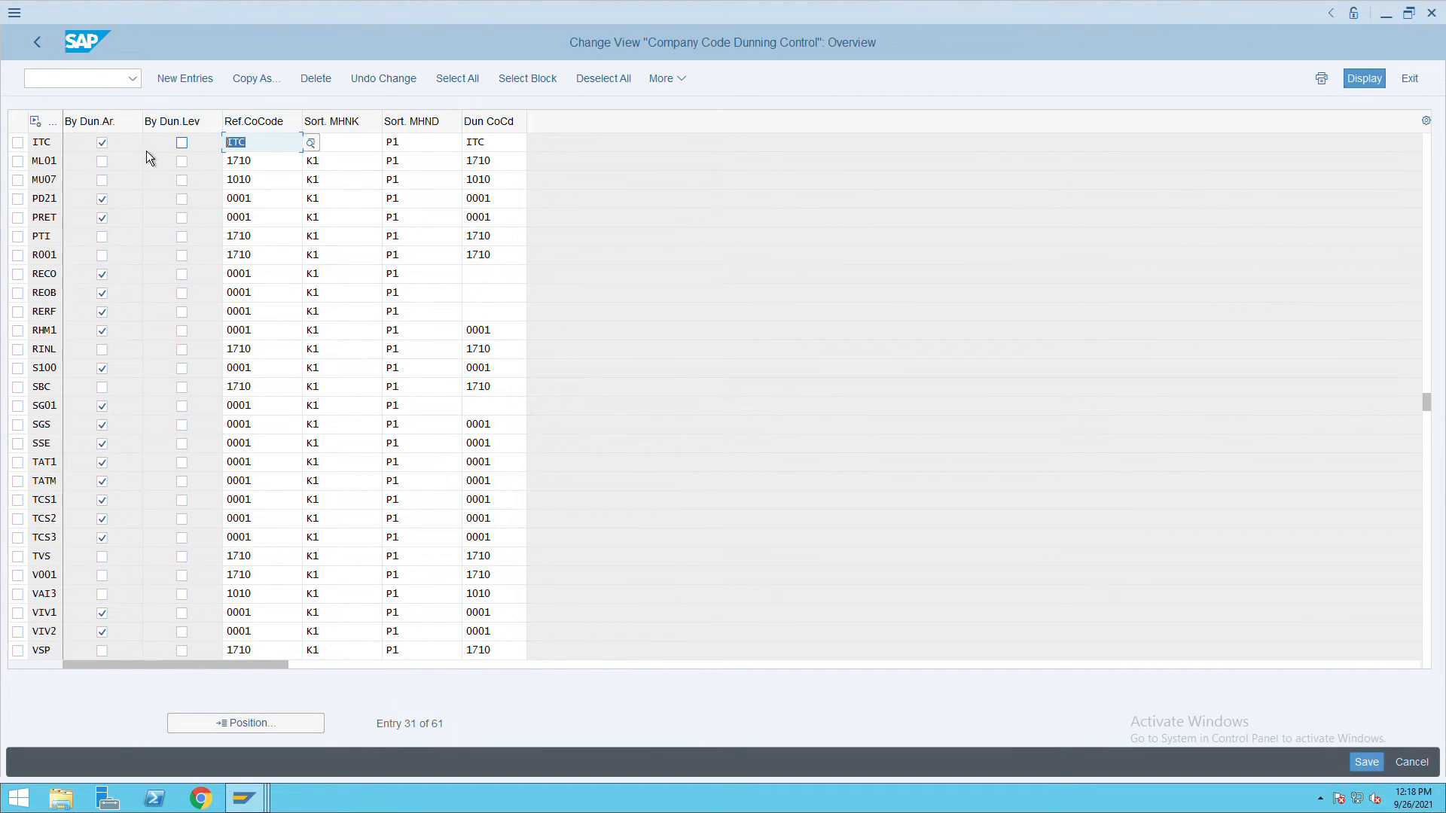
text(K1)
double_click(494, 148)
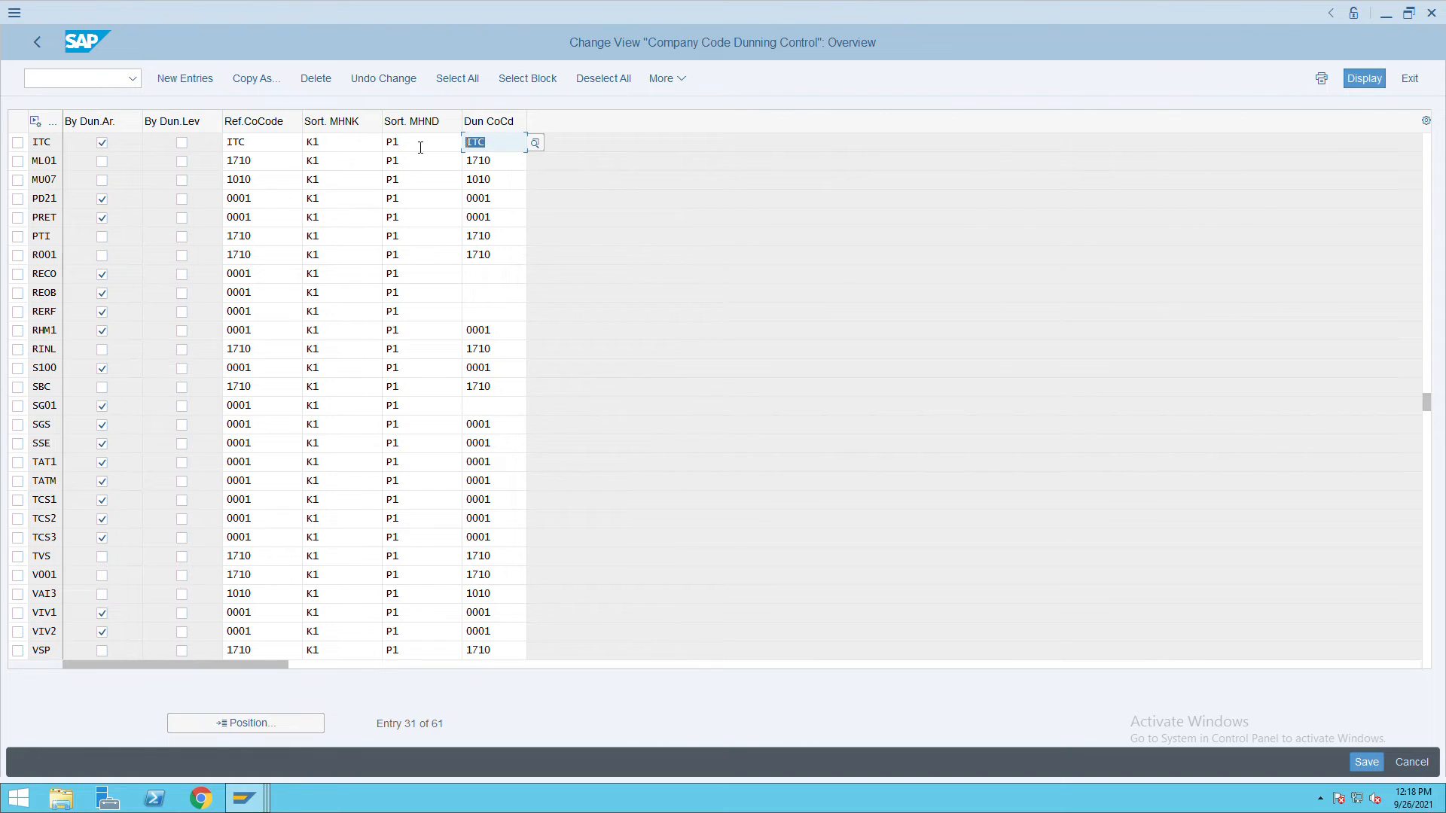
double_click(268, 145)
double_click(43, 146)
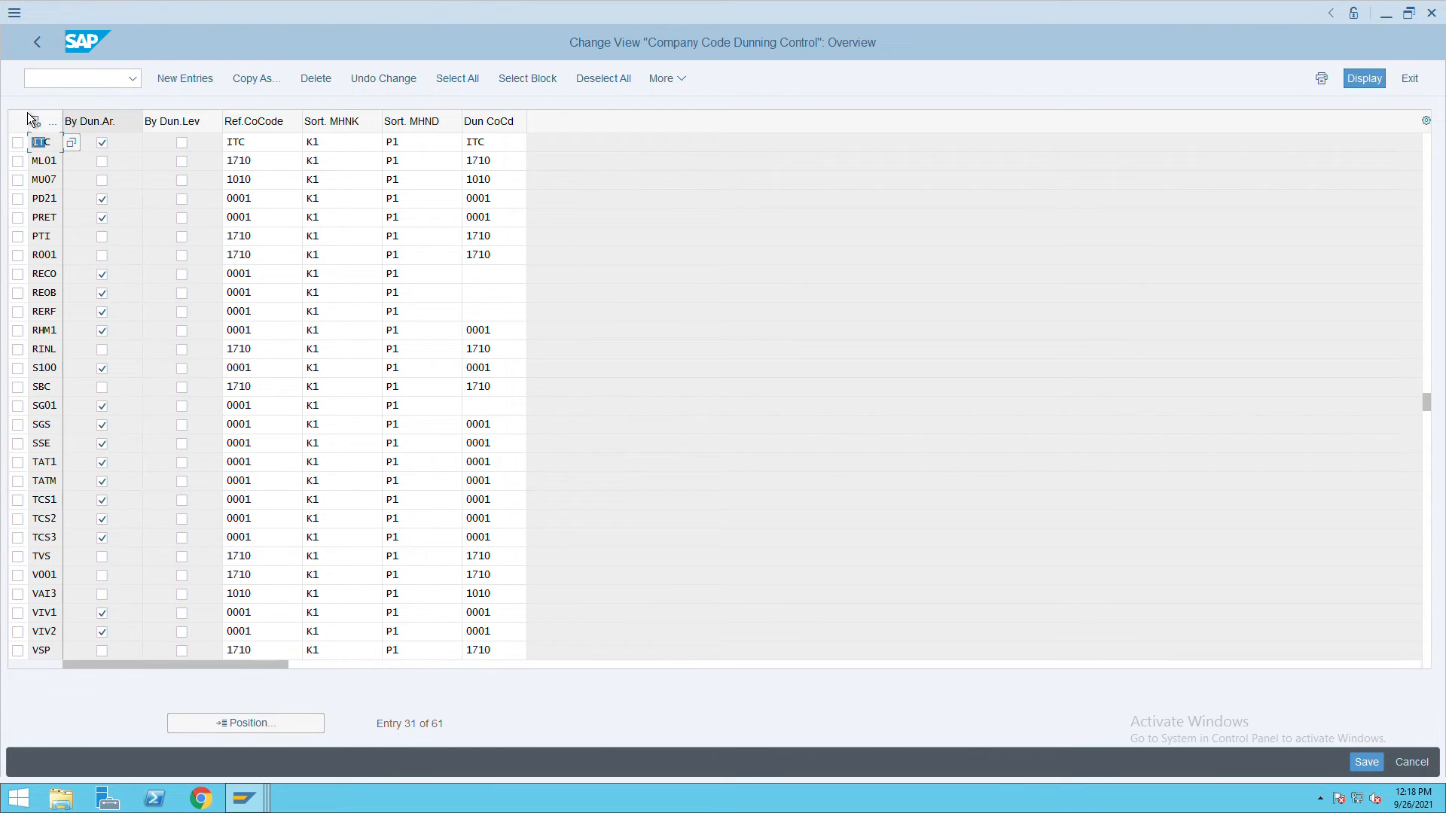
click(41, 52)
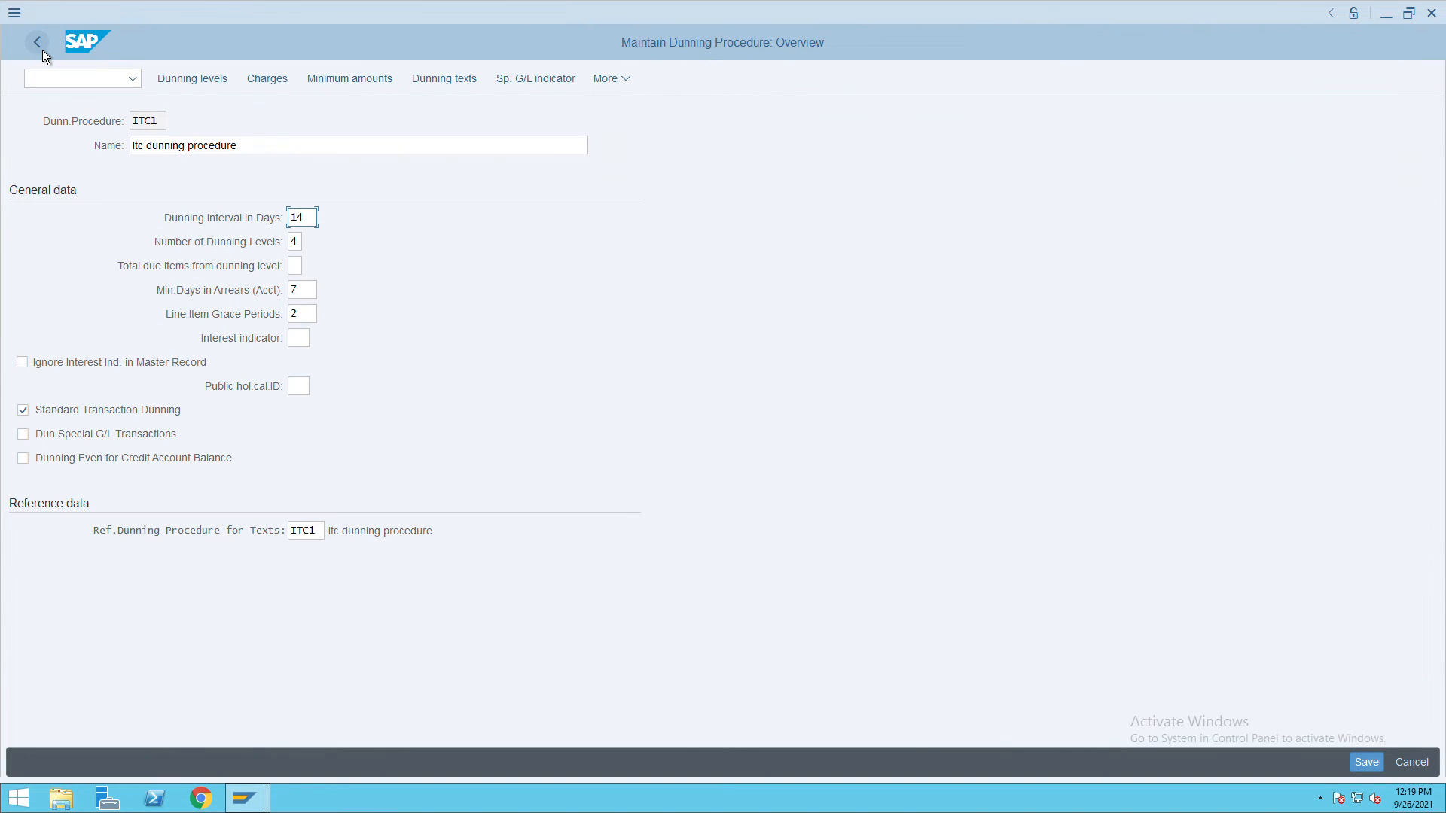
Step: In transaction BP, search for and find business partner 10201 indian railway
key(alt+Tab)
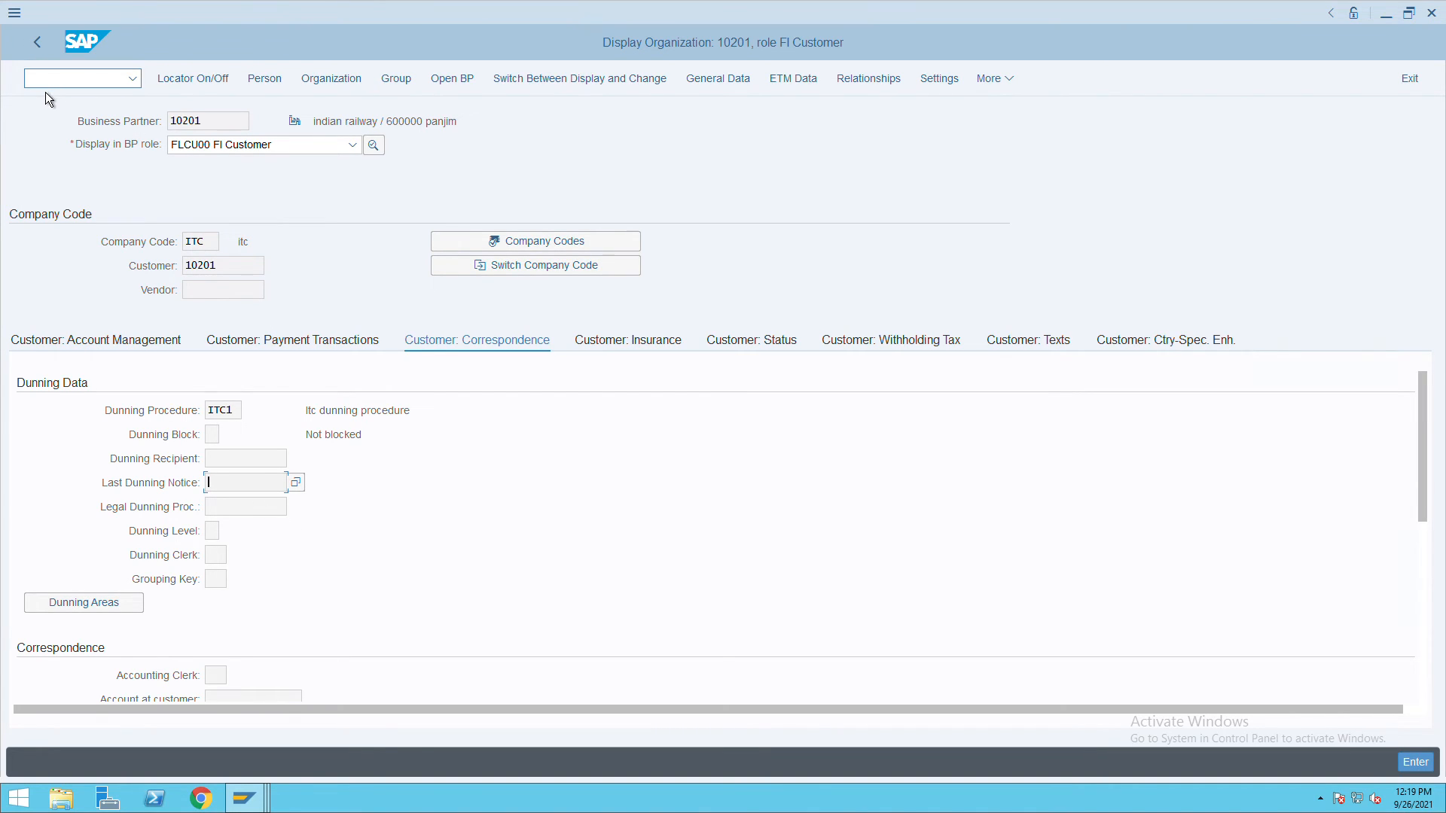
click(80, 79)
text(nbp)
key(Return)
click(223, 246)
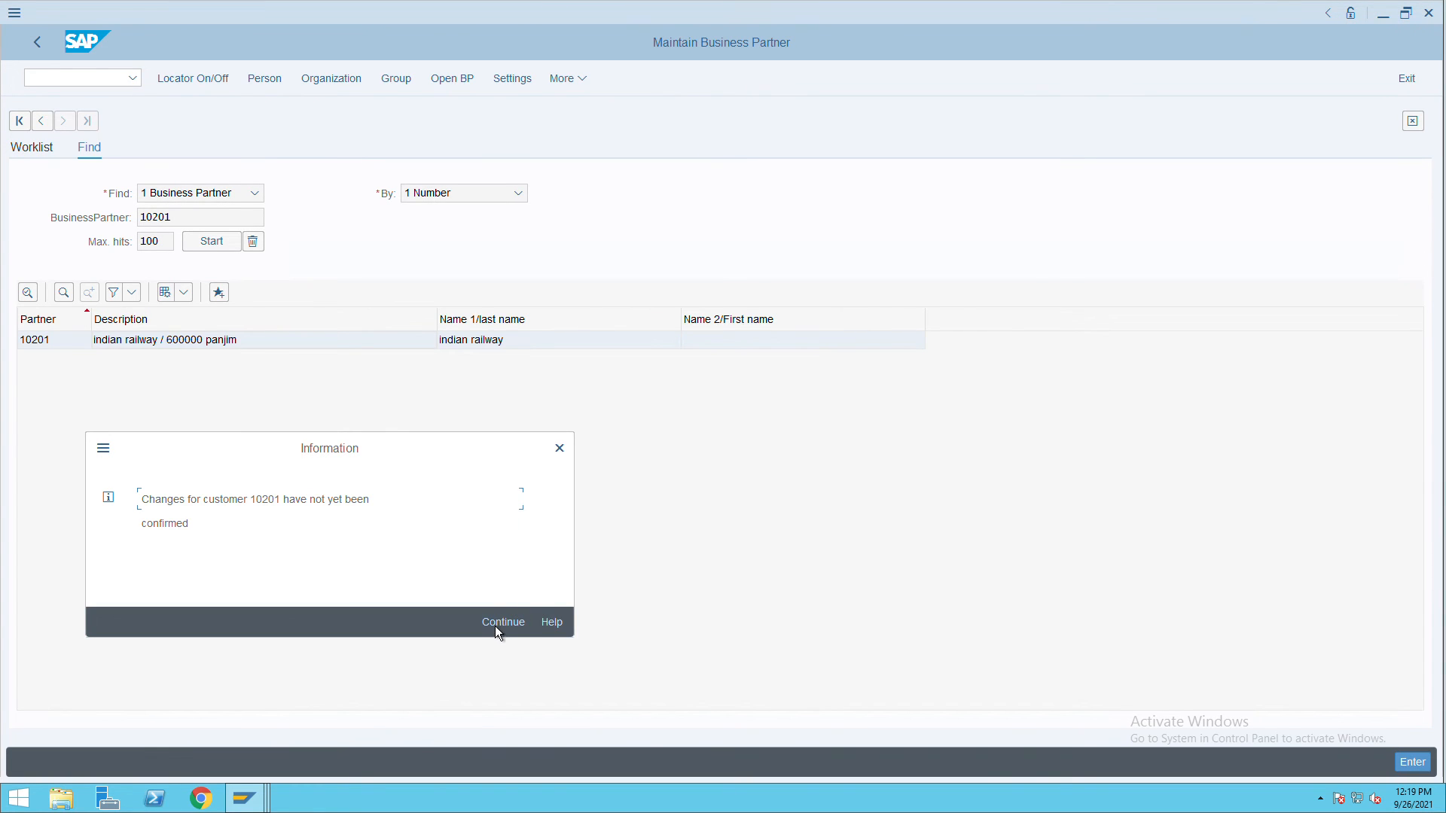
Step: Acknowledge the notice and check last dunning notice 26.09.2021 and dunning level 3 for customer 10201
click(508, 632)
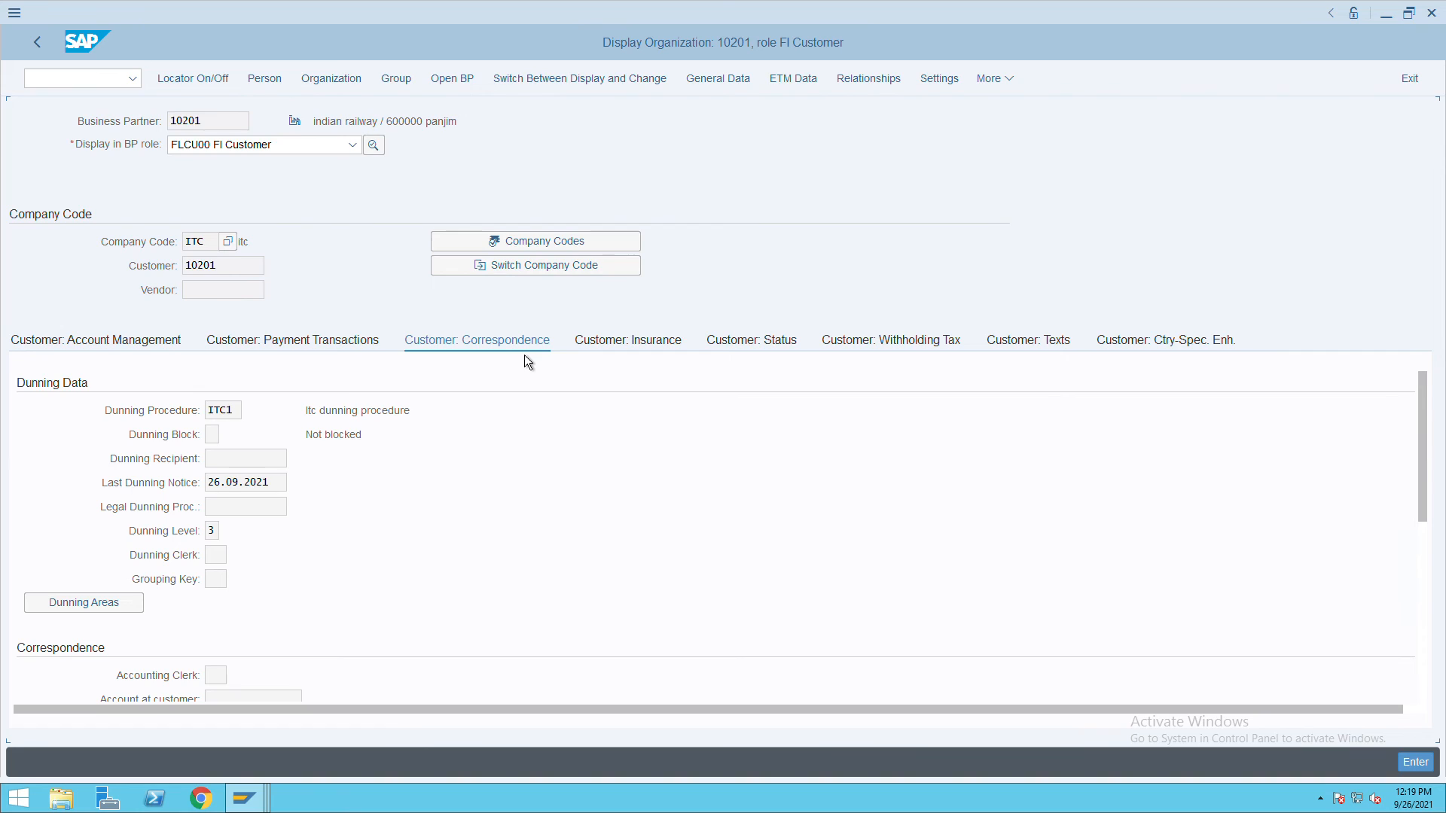
double_click(285, 494)
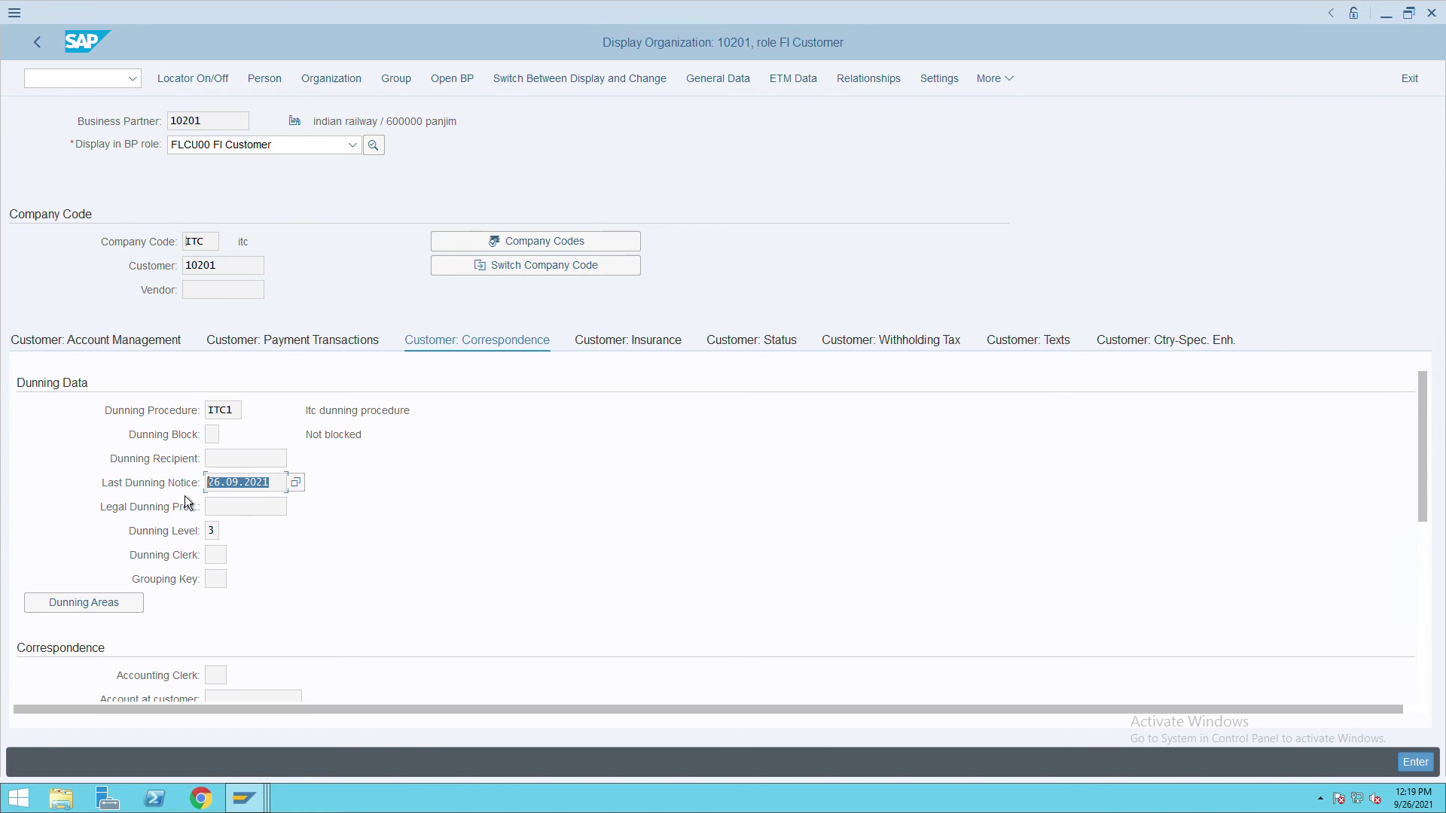
double_click(217, 538)
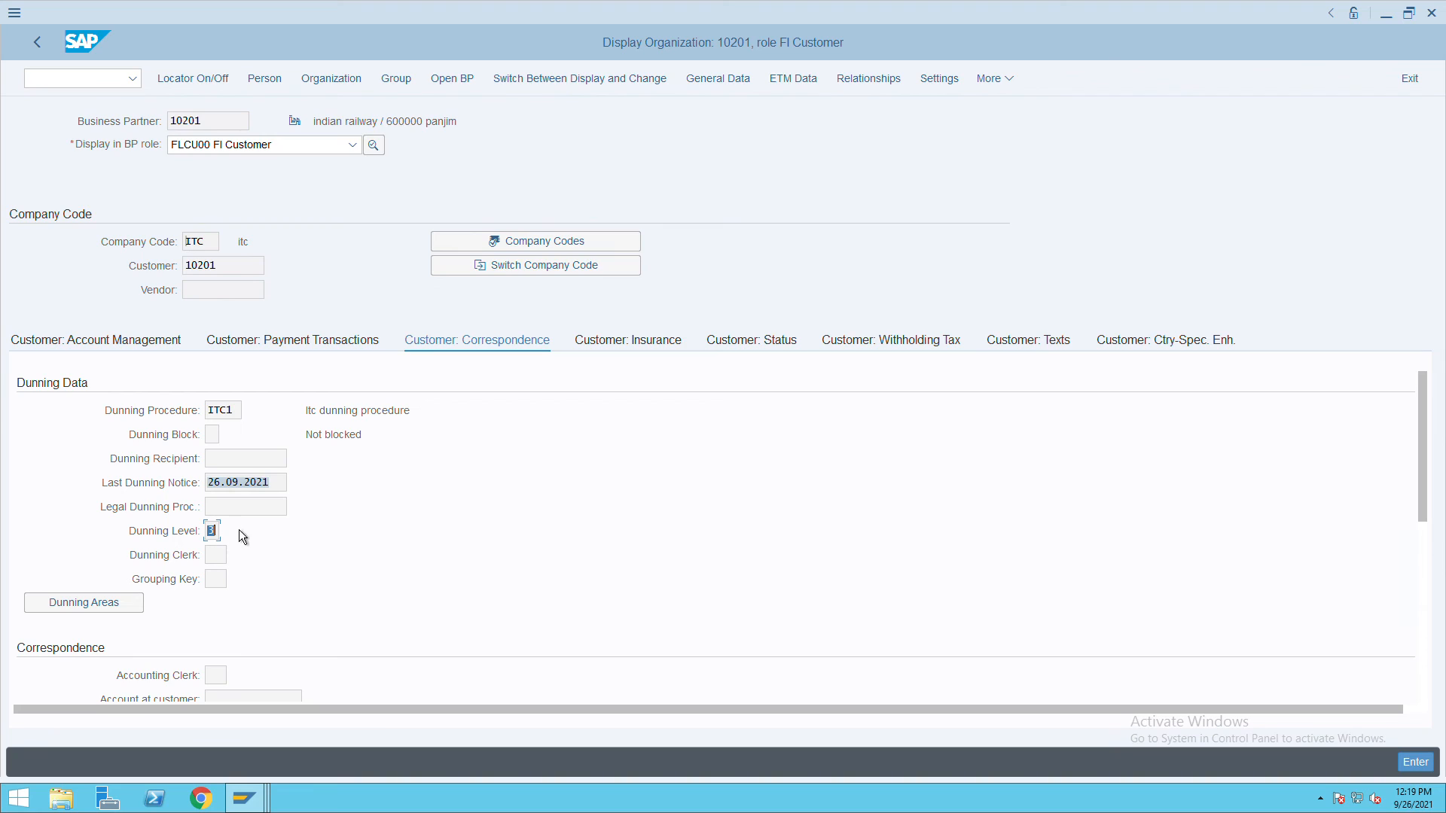